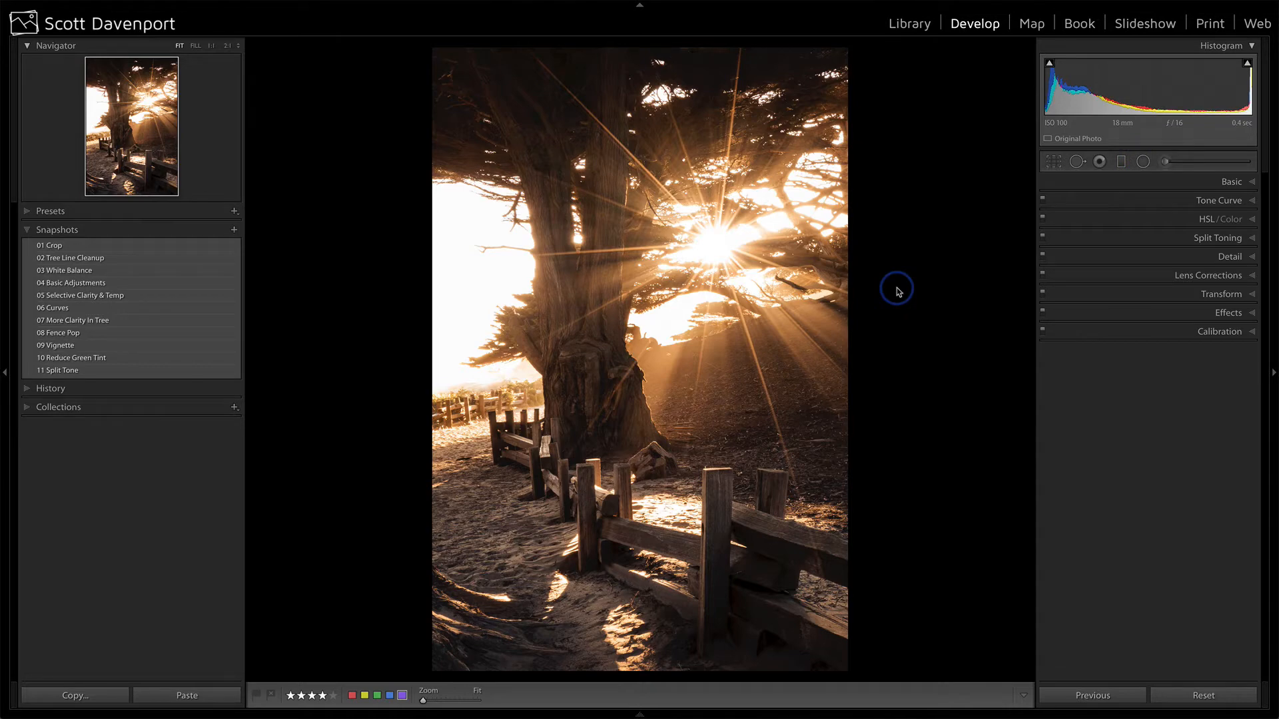
Step: Load the 01 Crop snapshot and temporarily reset the crop to view the full original frame, restoring the crop before leaving crop mode
left_click(140, 246)
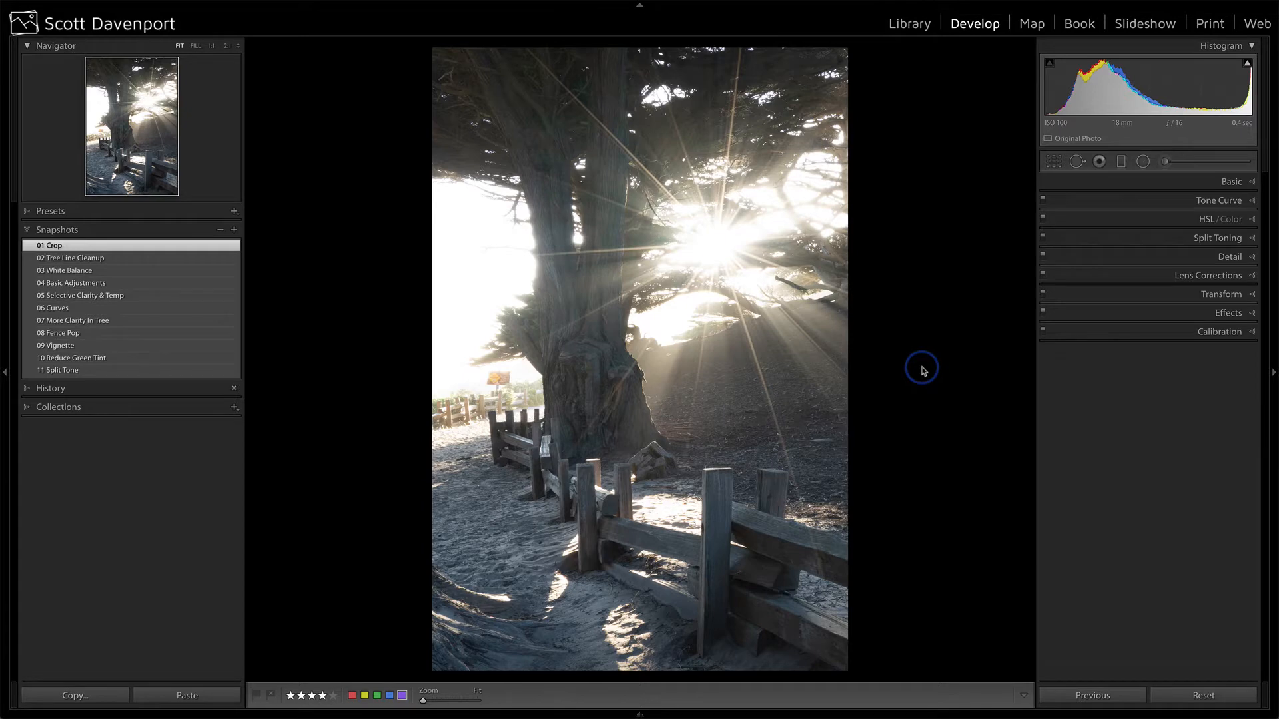
key("r")
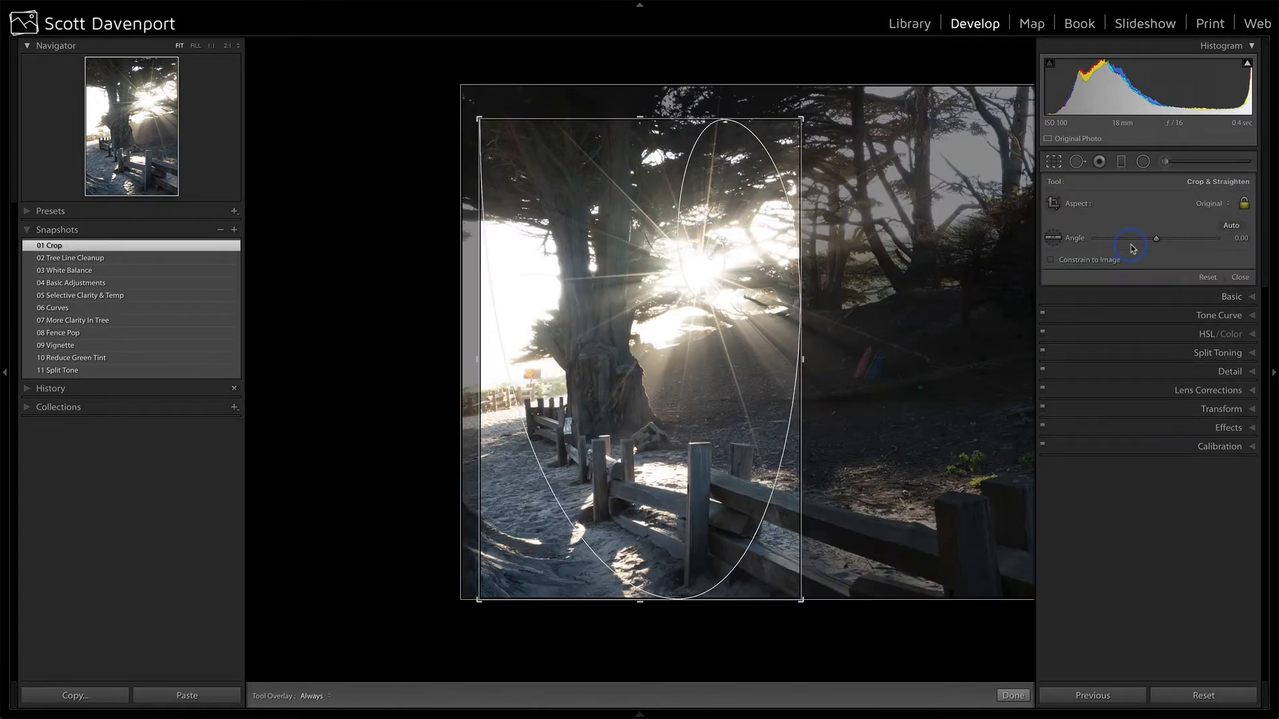
left_click(1207, 277)
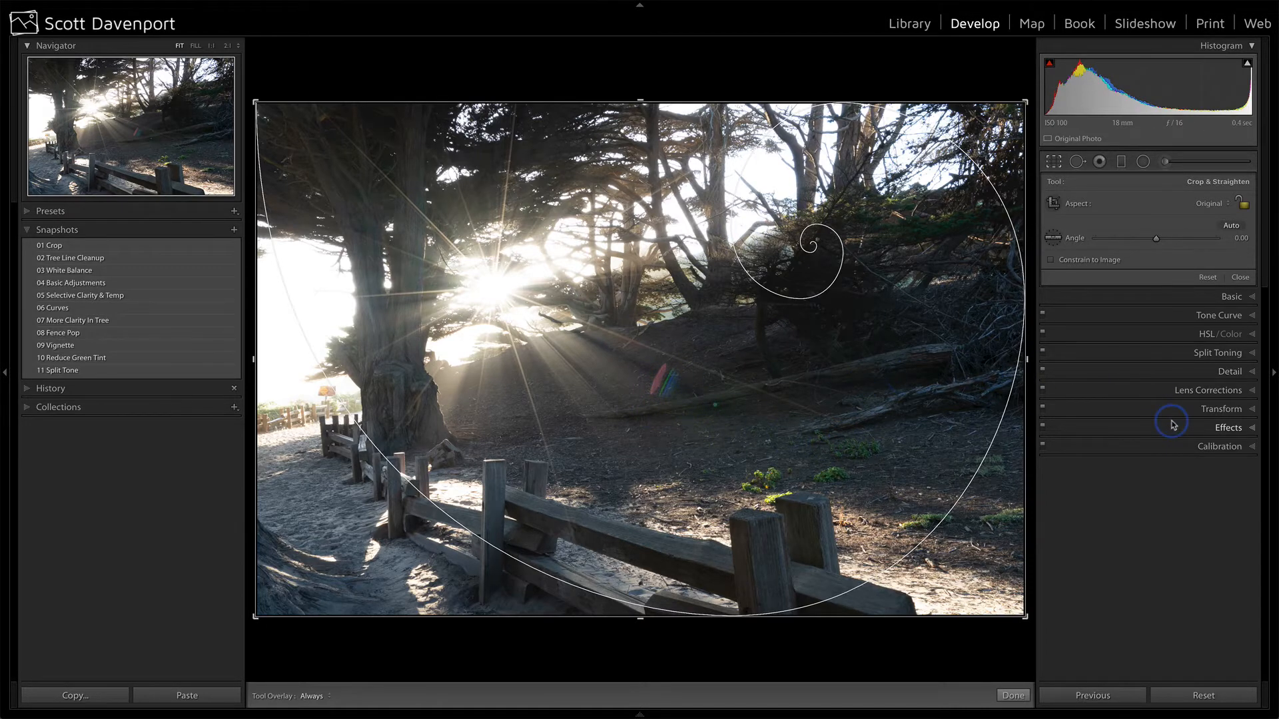
key("ctrl+z")
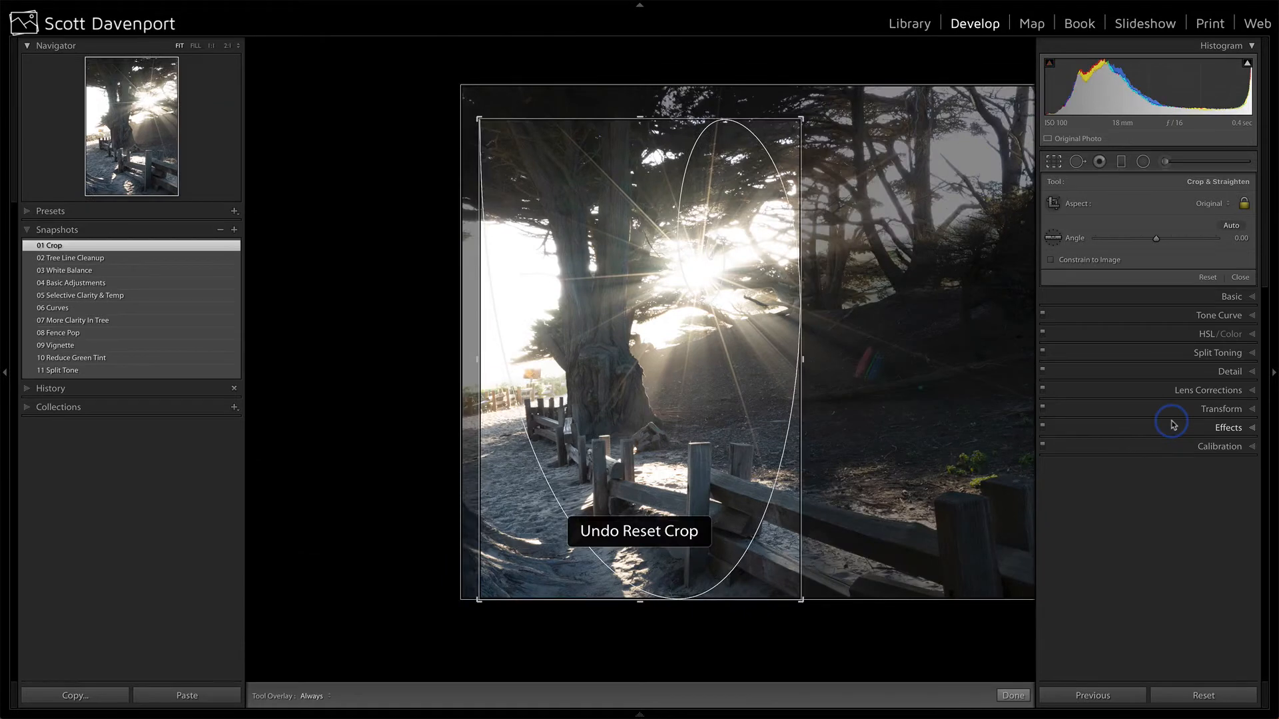
left_click(1240, 278)
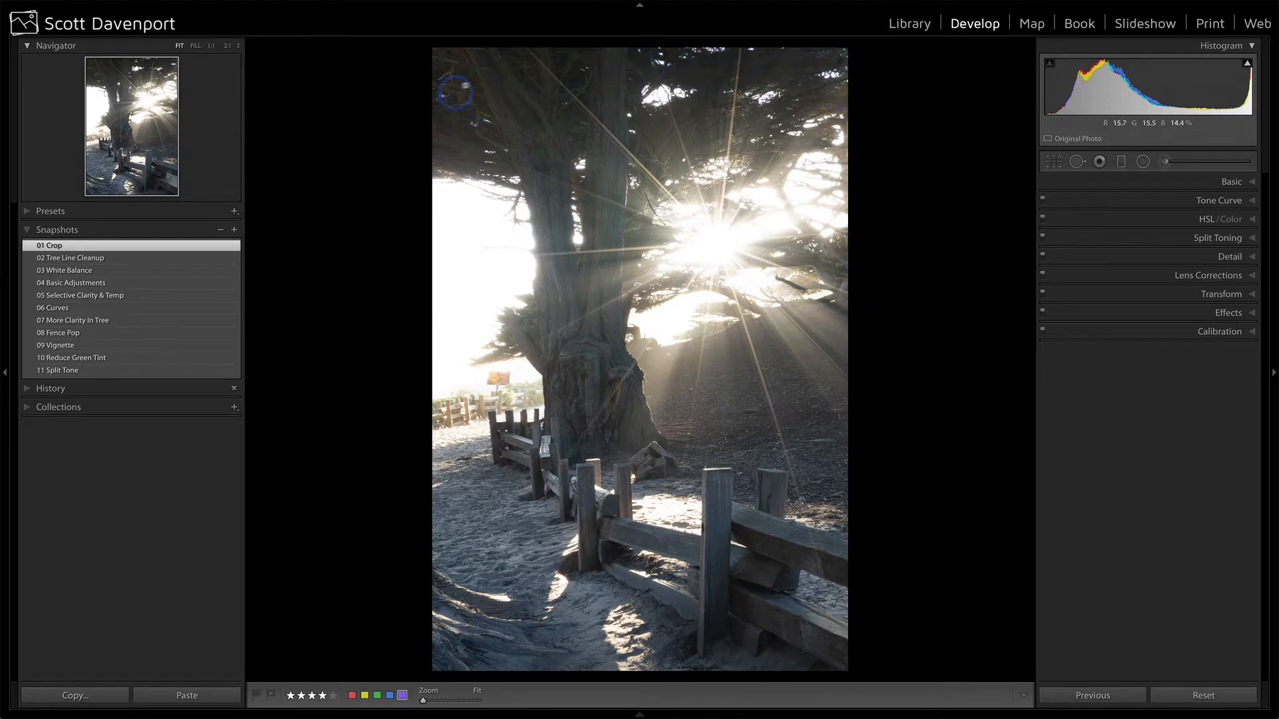
Step: Compare the 02 Tree Line Cleanup snapshot with 01 Crop, ending on 02 Tree Line Cleanup
left_click(111, 259)
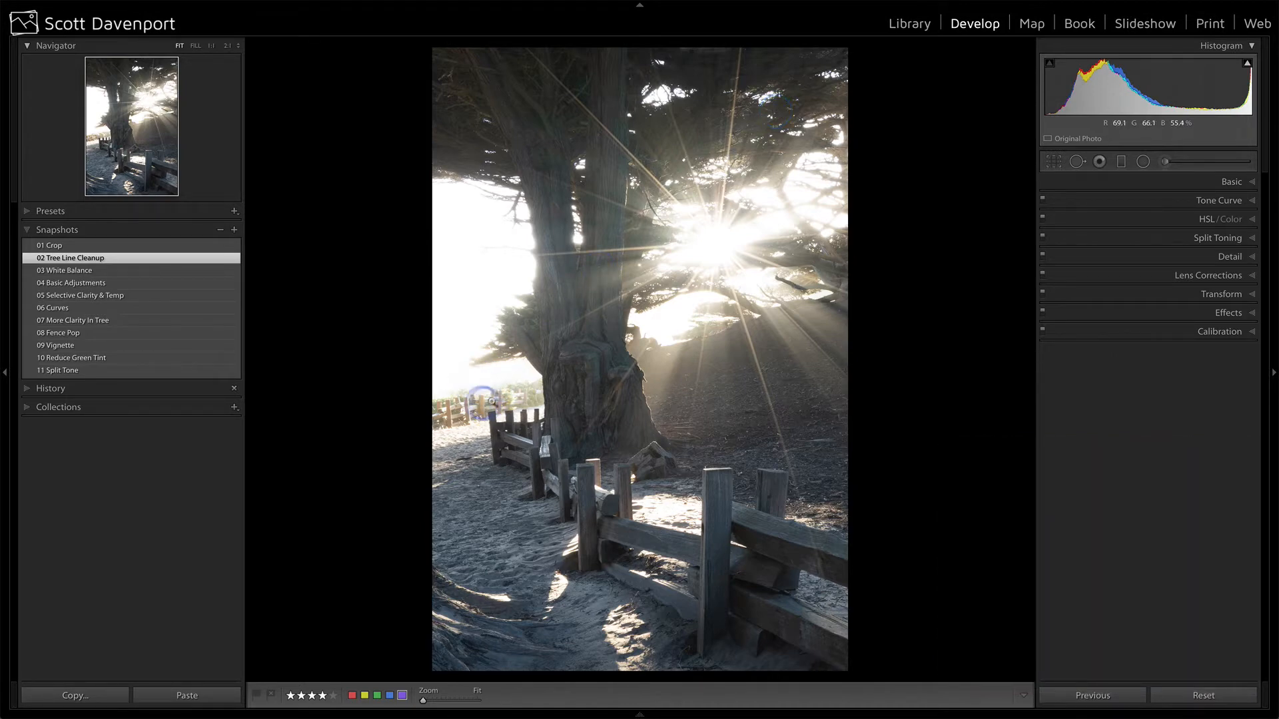
left_click(162, 247)
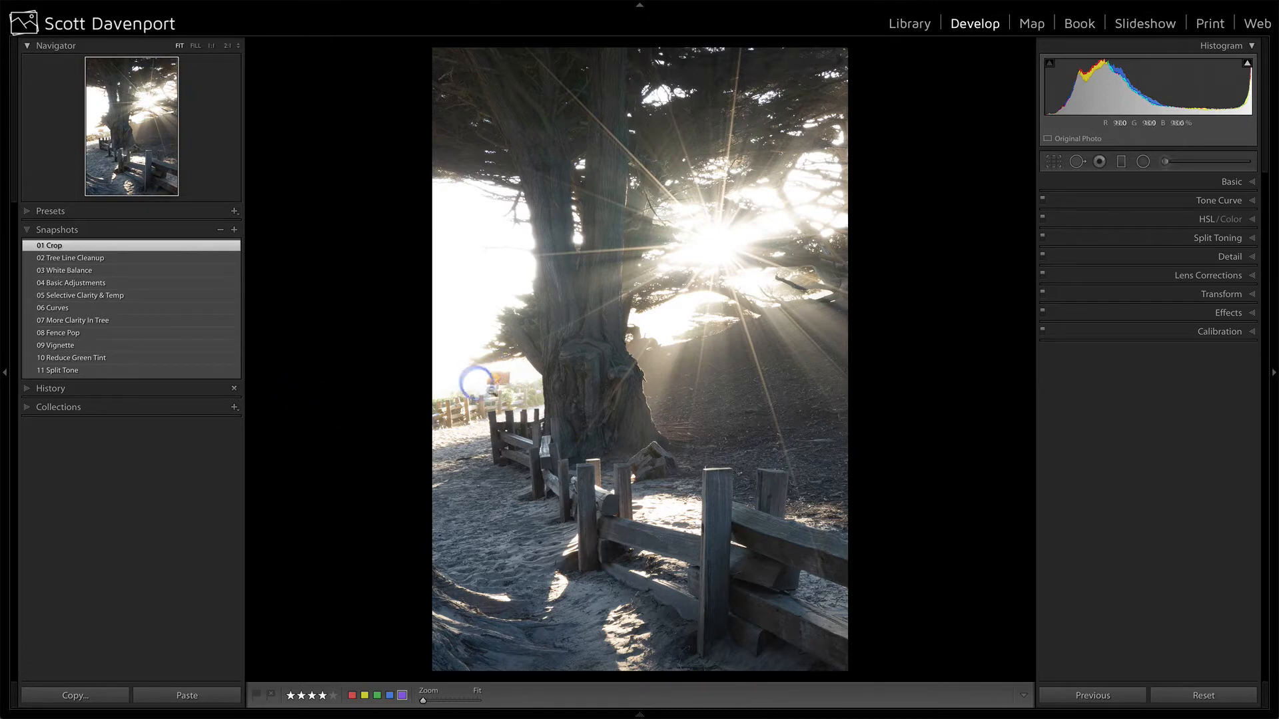
left_click(141, 259)
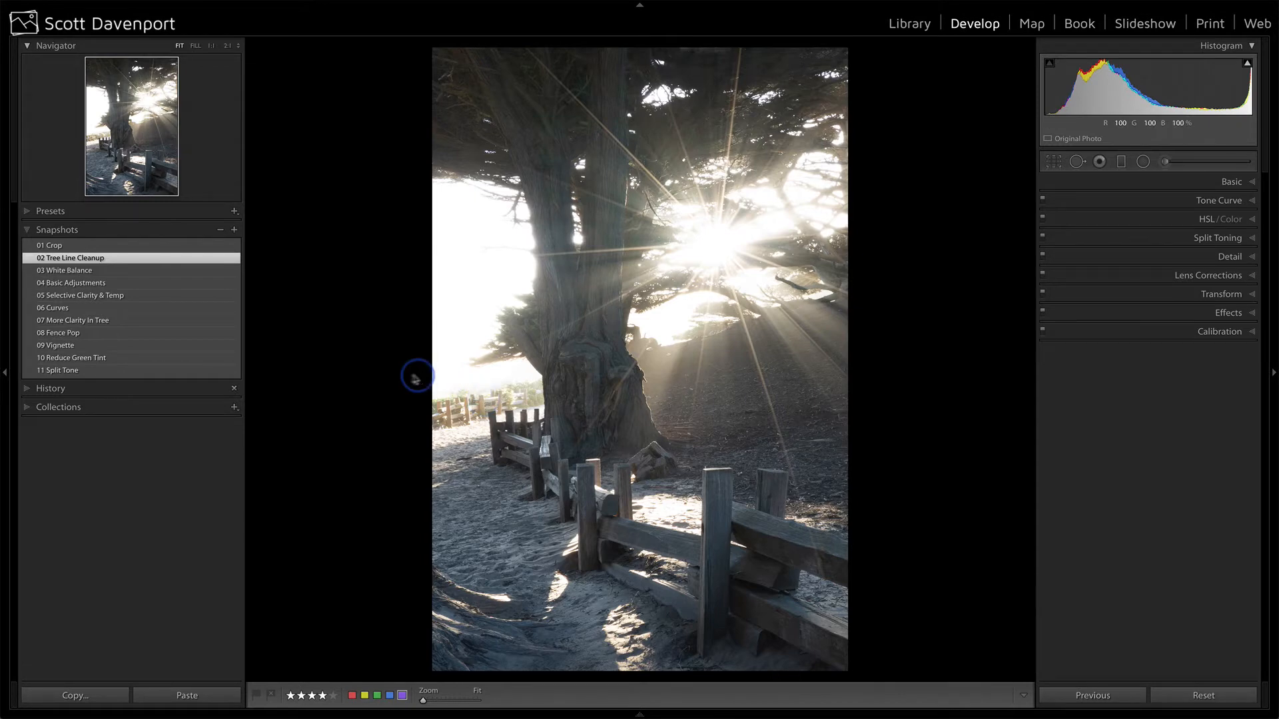
Step: Review the basic settings of the 03 White Balance snapshot and compare it with 04 Basic Adjustments, ending on 04 Basic Adjustments
left_click(149, 270)
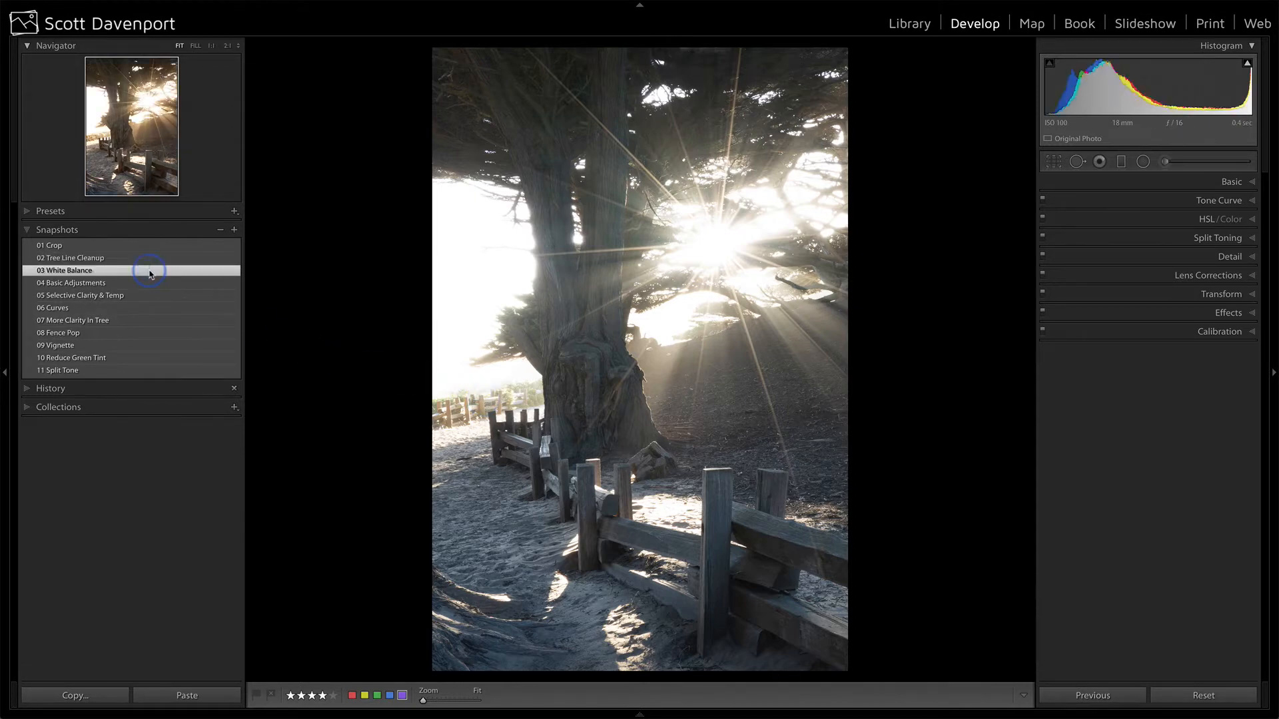
left_click(1232, 182)
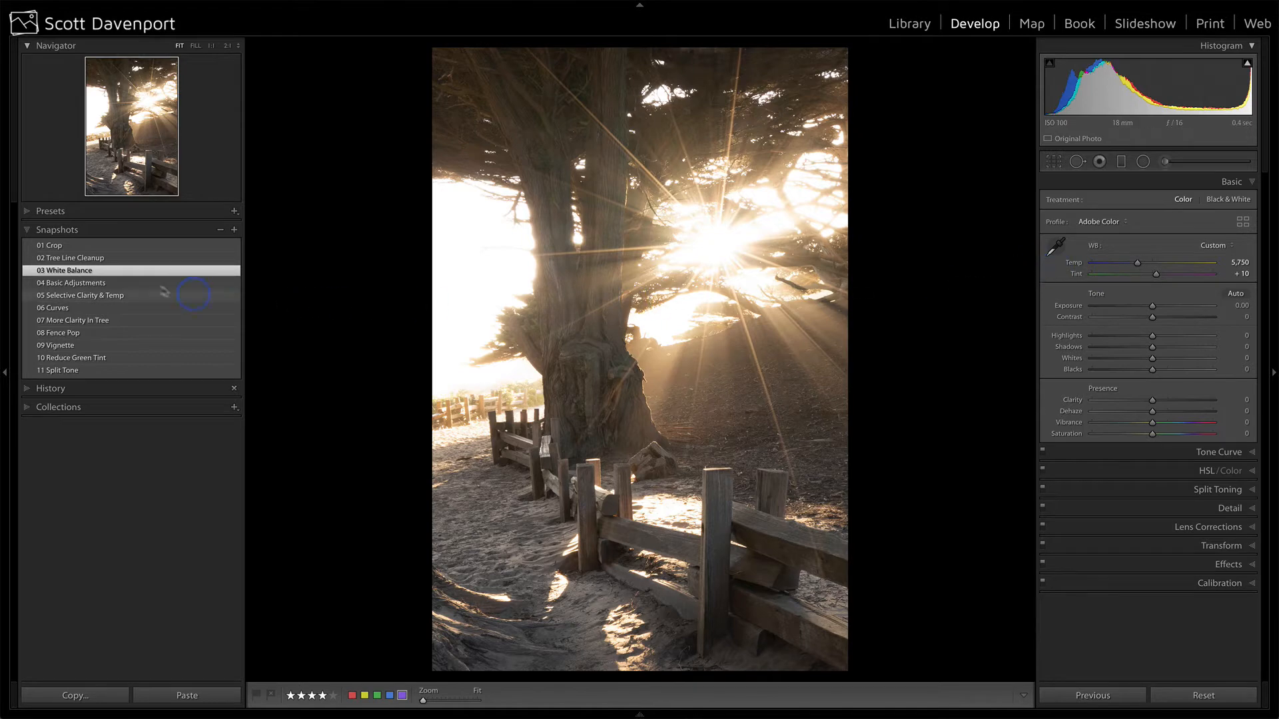
left_click(124, 285)
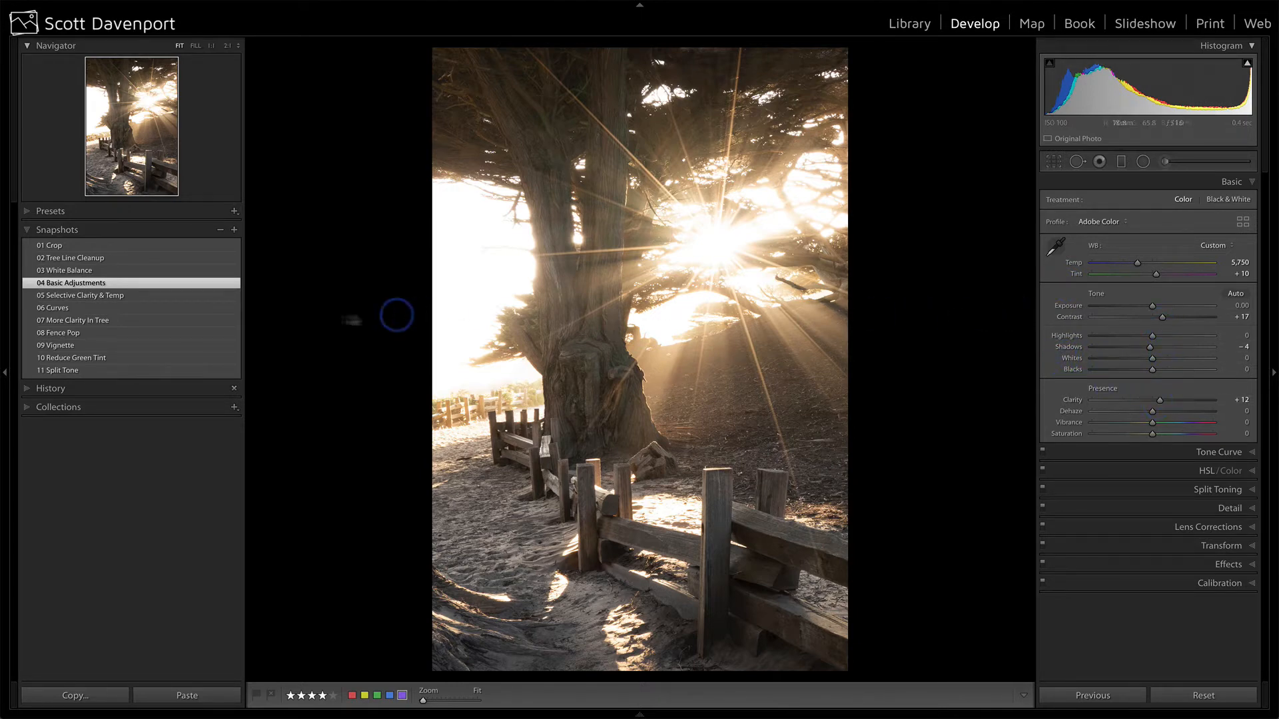
left_click(136, 270)
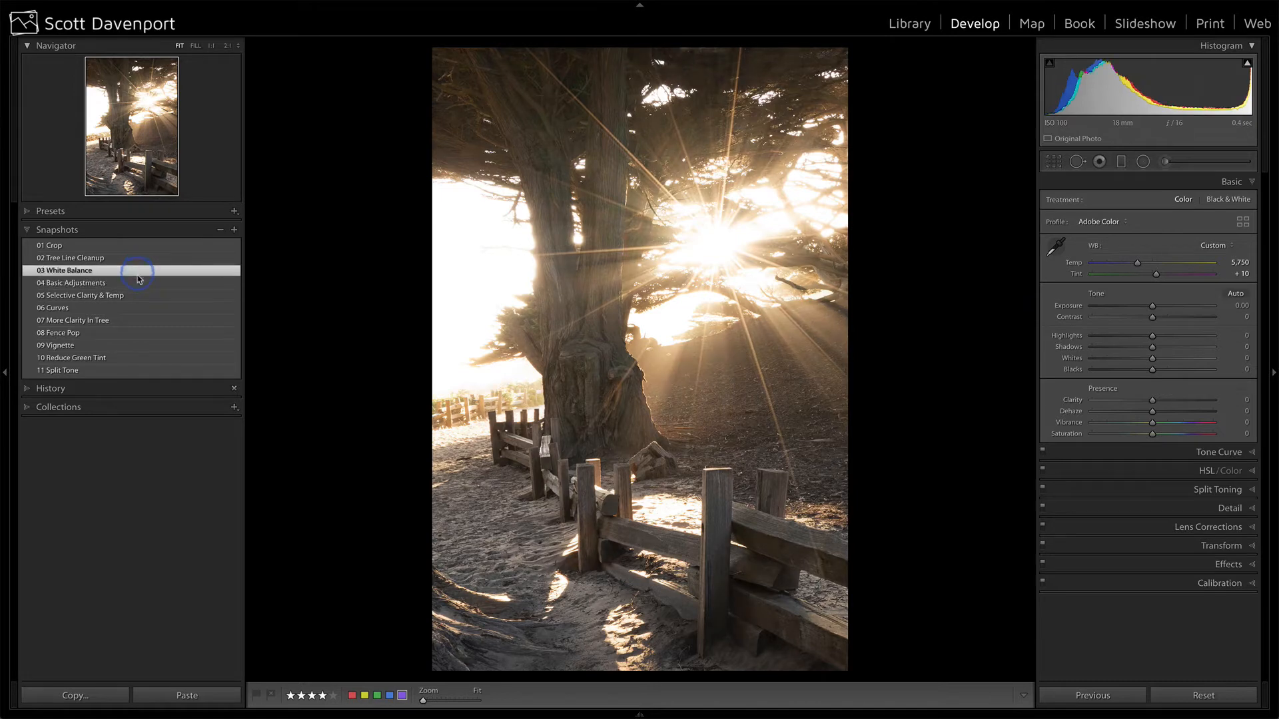
left_click(138, 282)
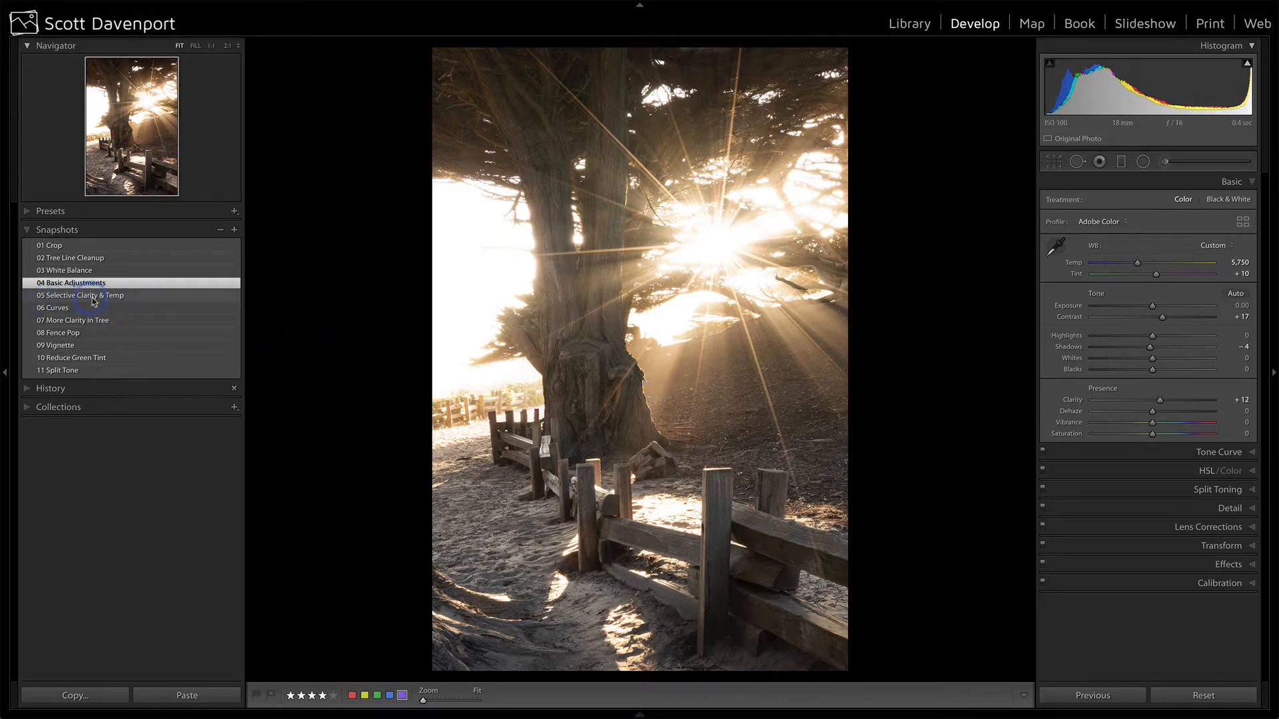
Step: Load the 05 Selective Clarity & Temp snapshot and inspect its graduated filter's mask by showing and hiding the mask overlay
left_click(137, 299)
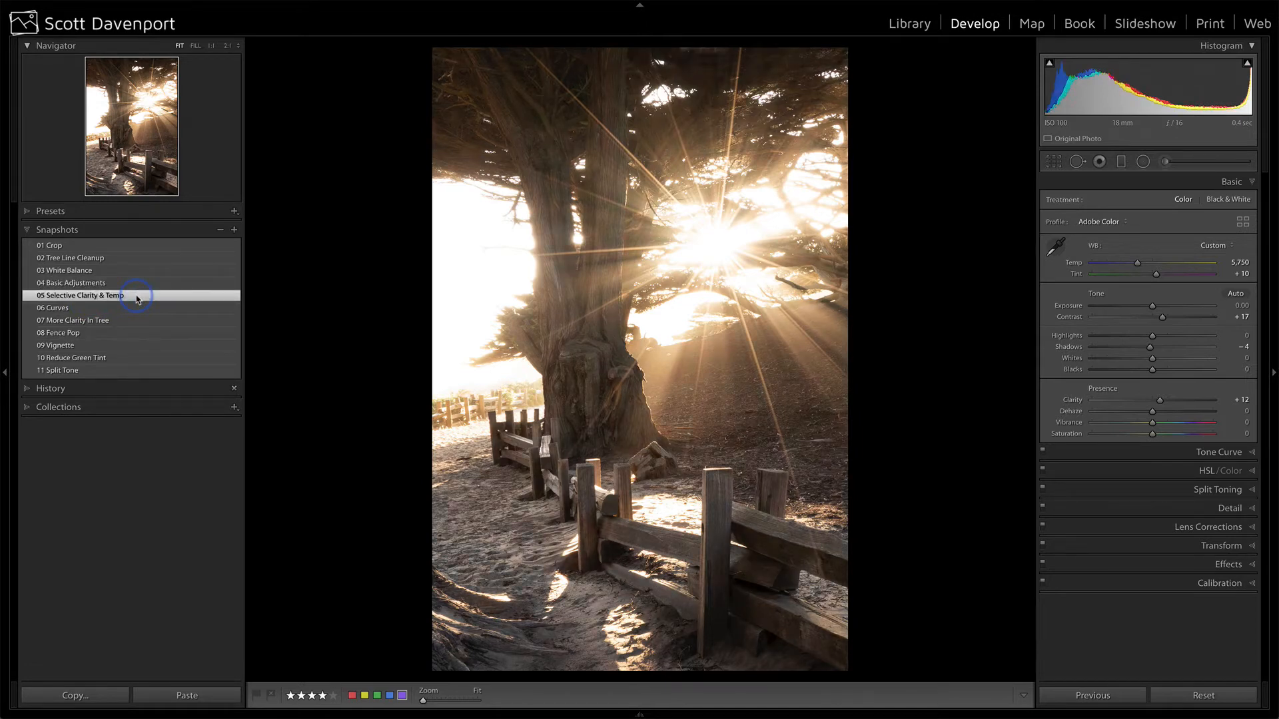
left_click(1121, 163)
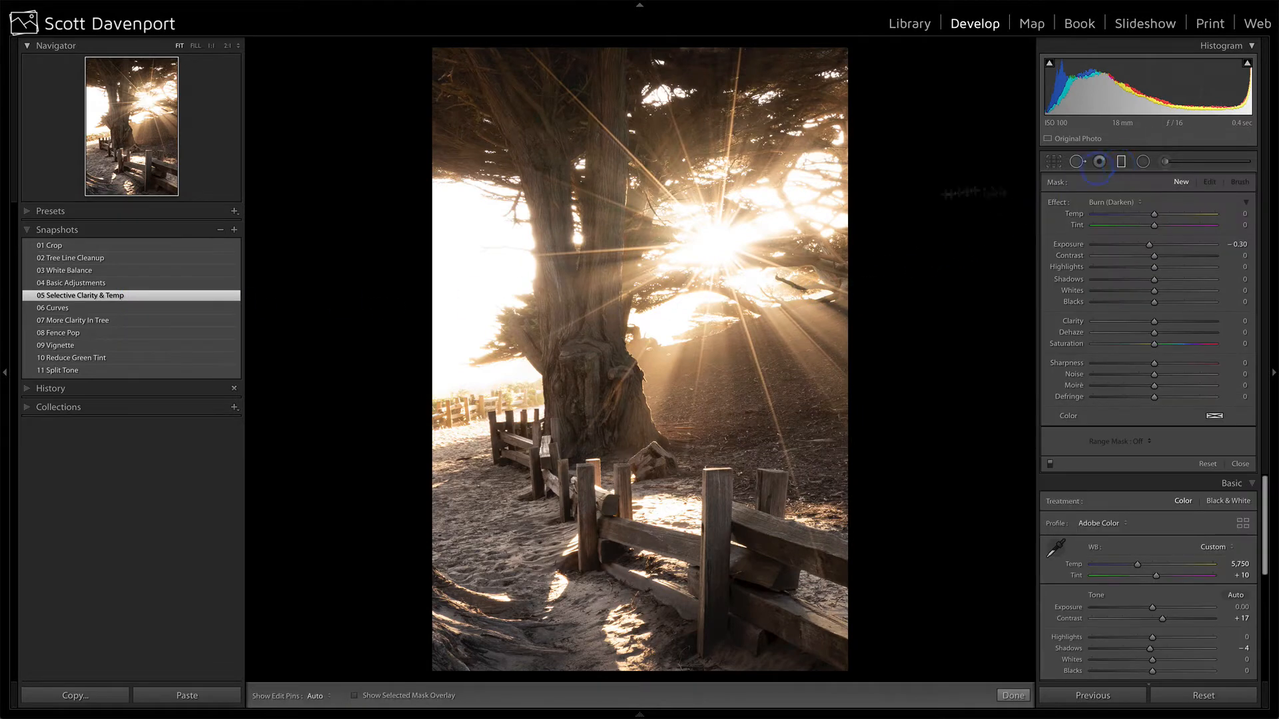
left_click(649, 674)
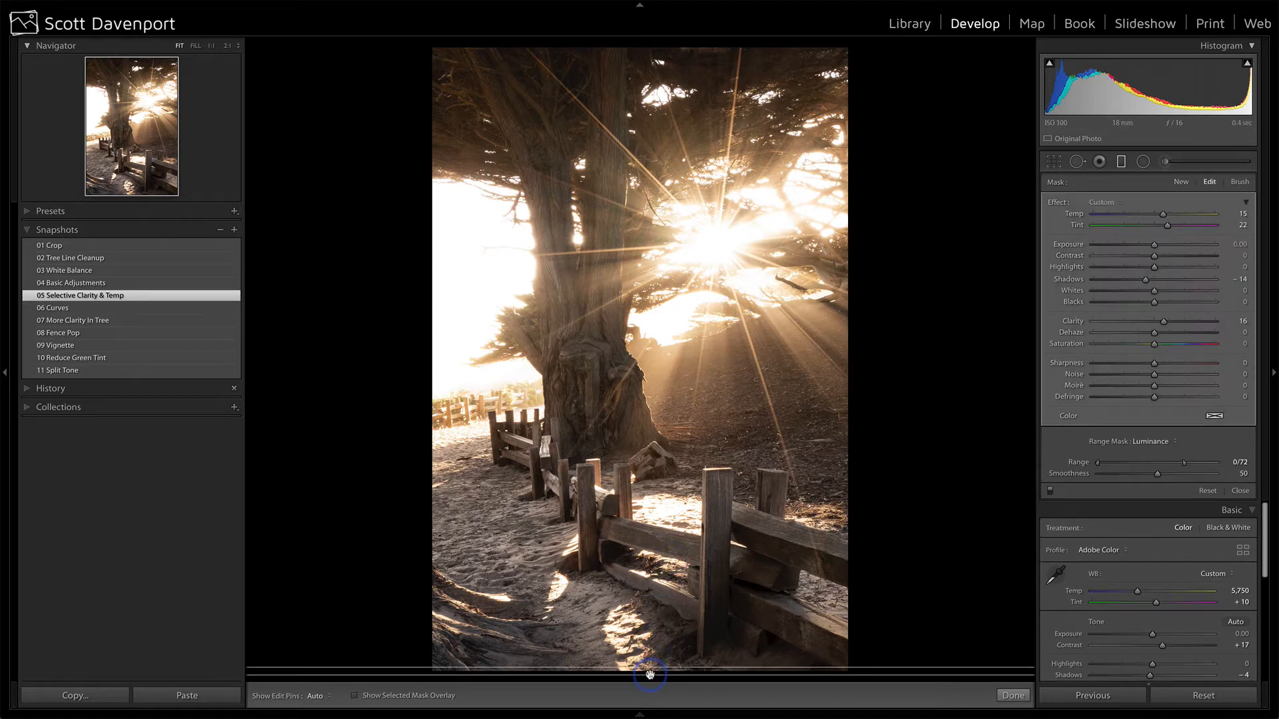
mouse_move(650, 674)
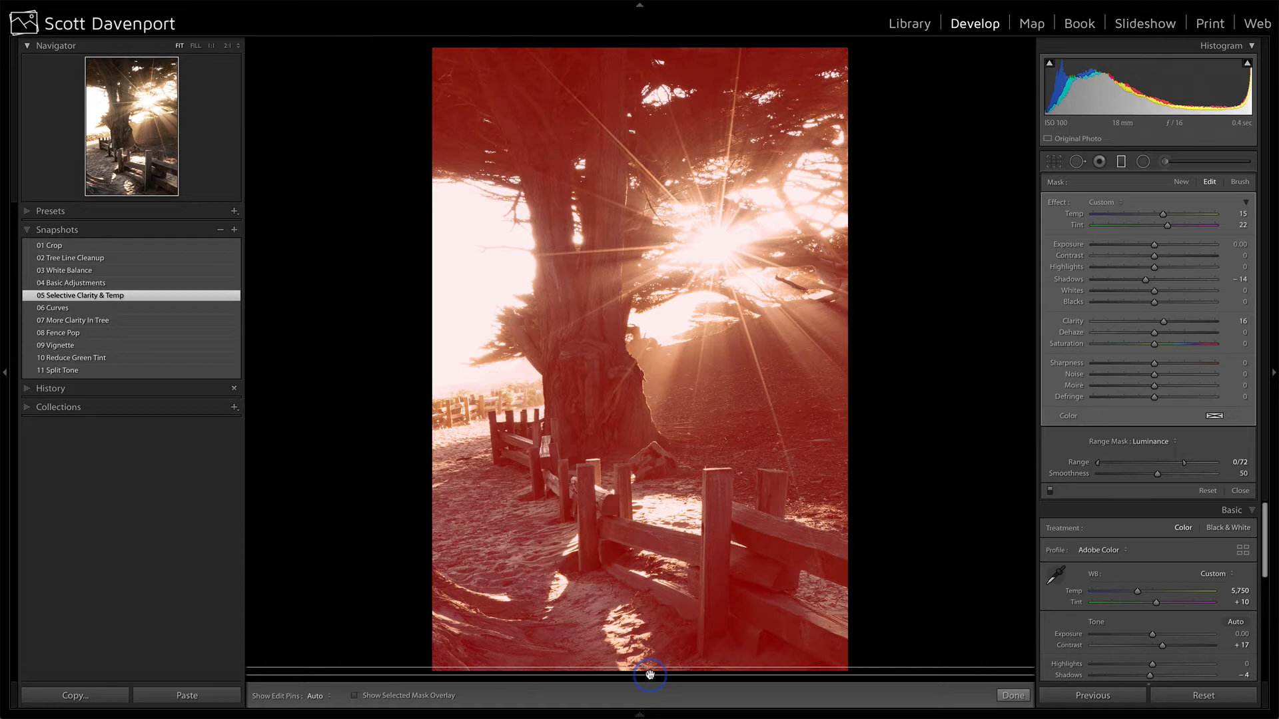
key("o")
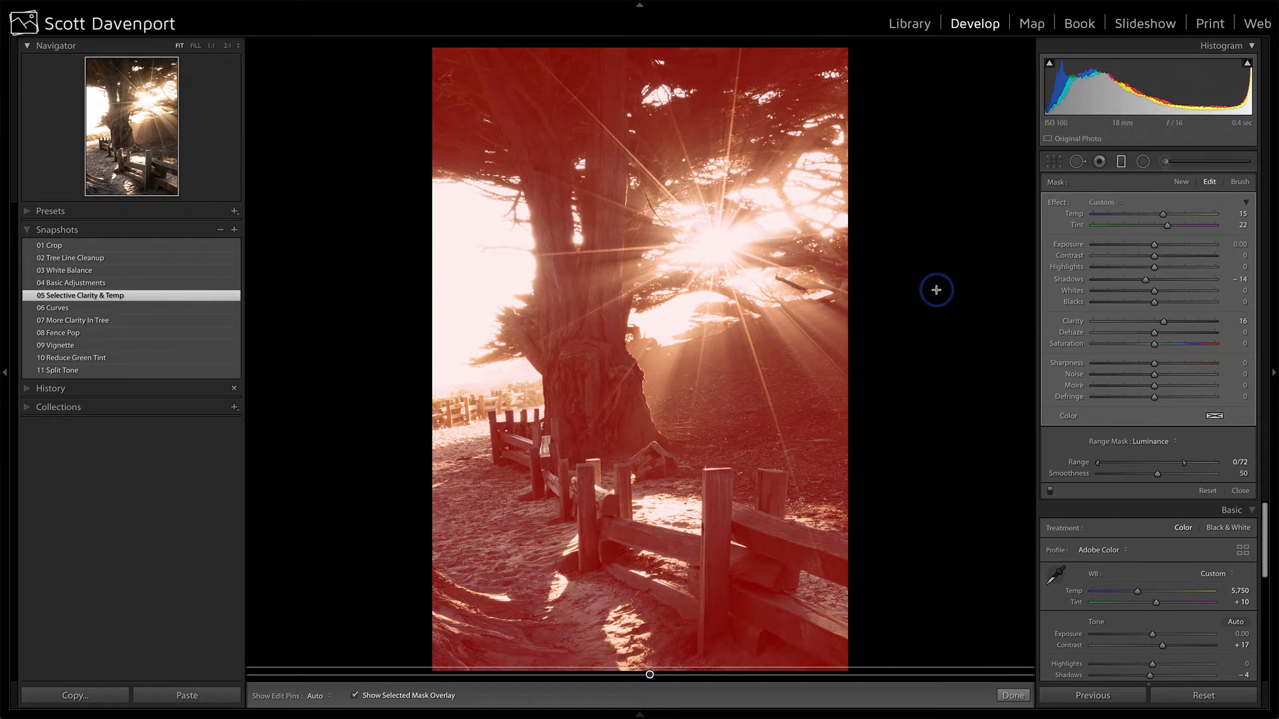
key("o")
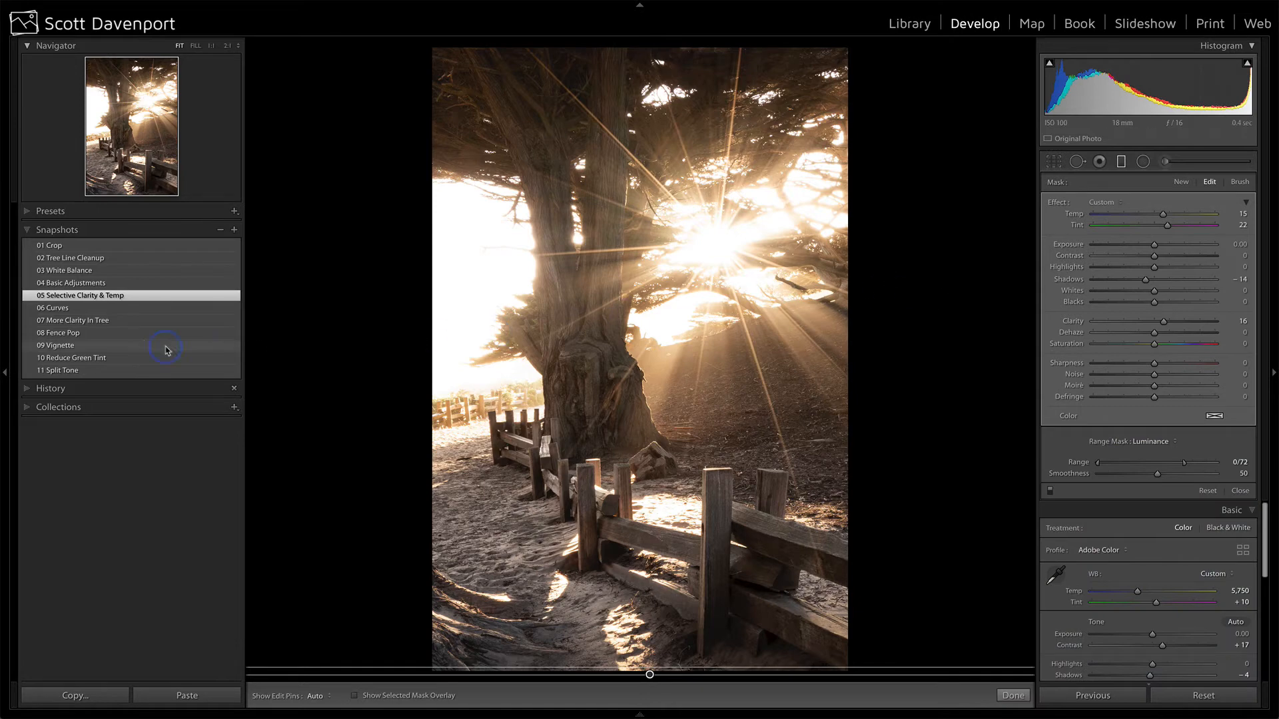
Step: Compare 04 Basic Adjustments with 05 Selective Clarity & Temp and examine the graduated filter's temperature and tint
left_click(111, 284)
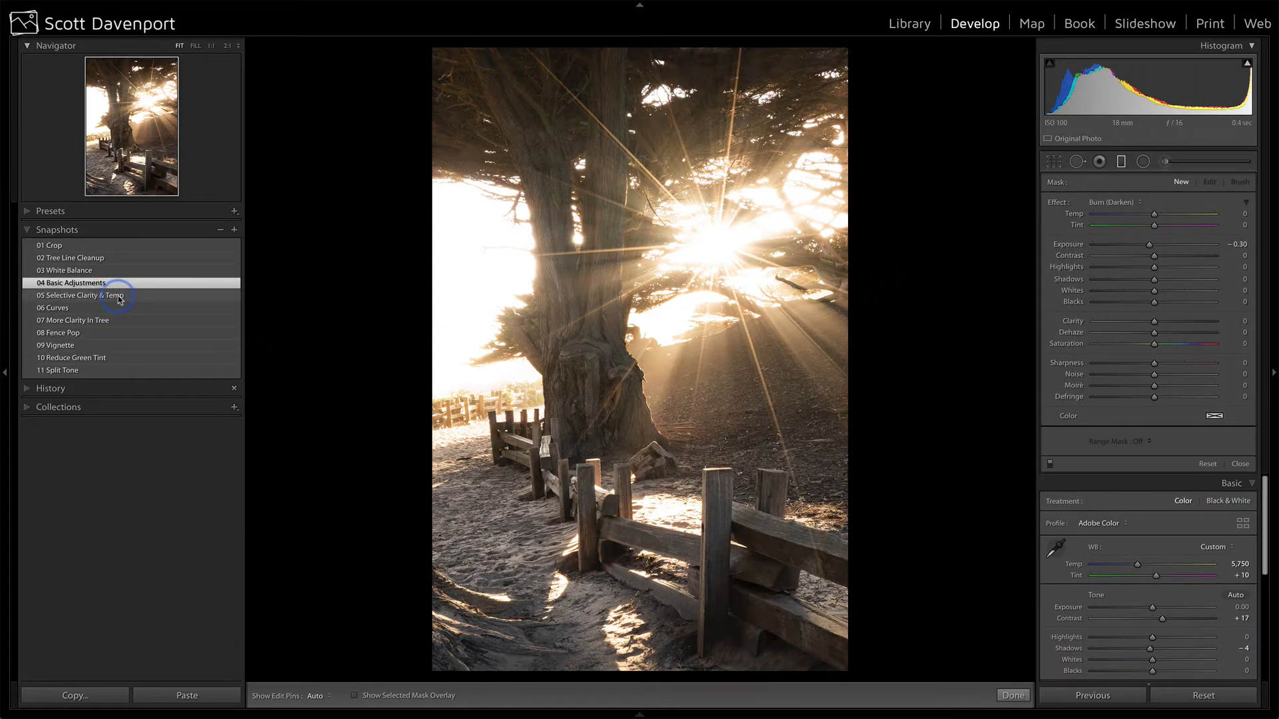
left_click(119, 297)
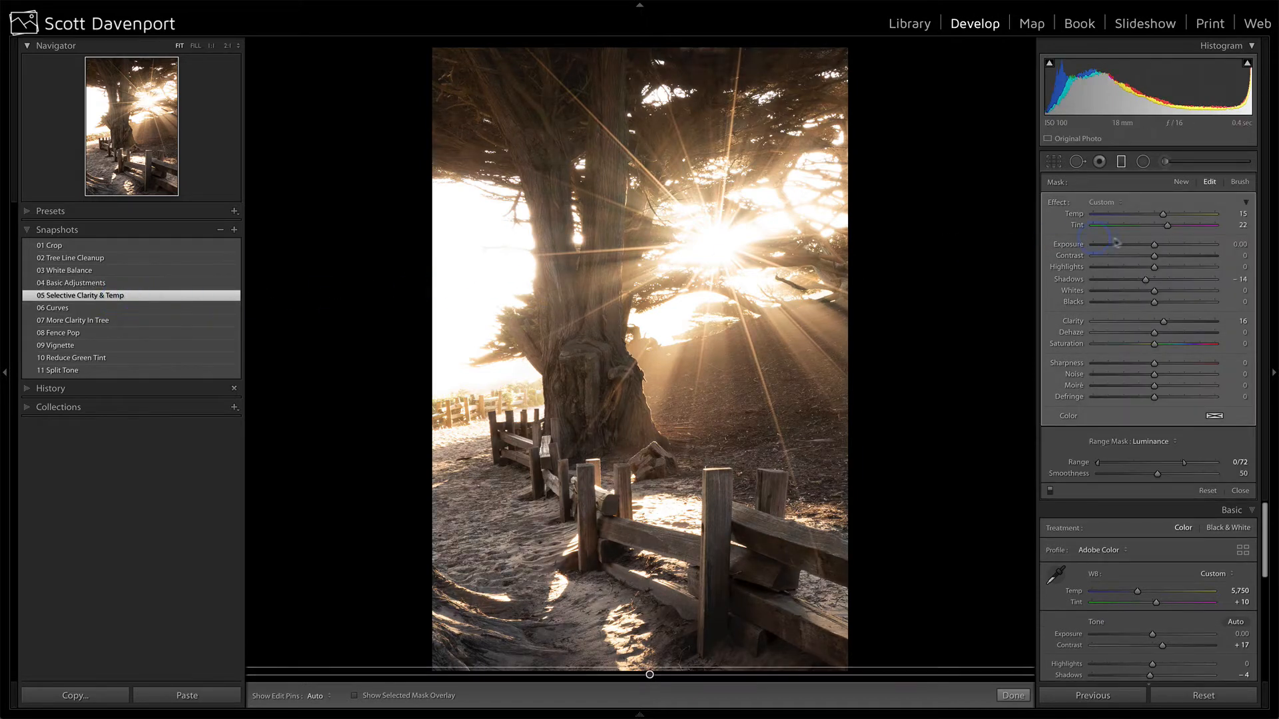
left_click(1159, 215)
left_click(1162, 227)
Step: Load the 06 Curves snapshot, close the graduated filter, and compare the photo with the tone curve switched off and on
left_click(81, 310)
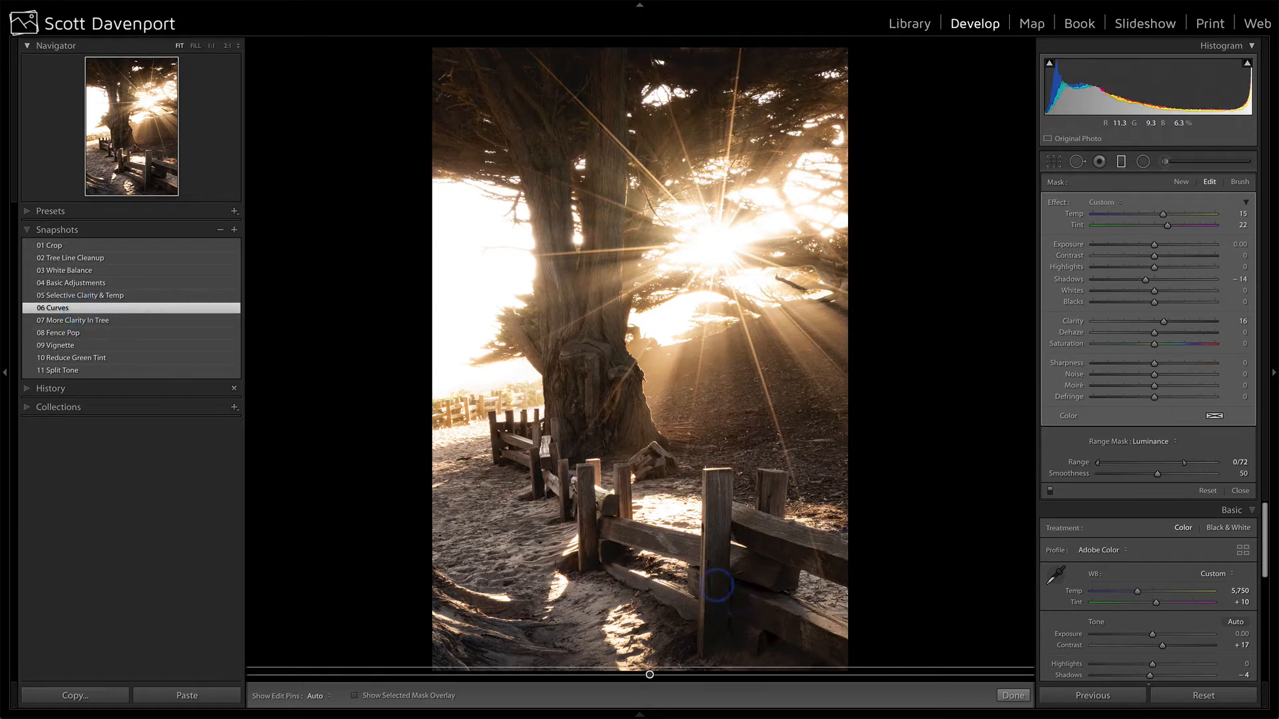
left_click(1240, 491)
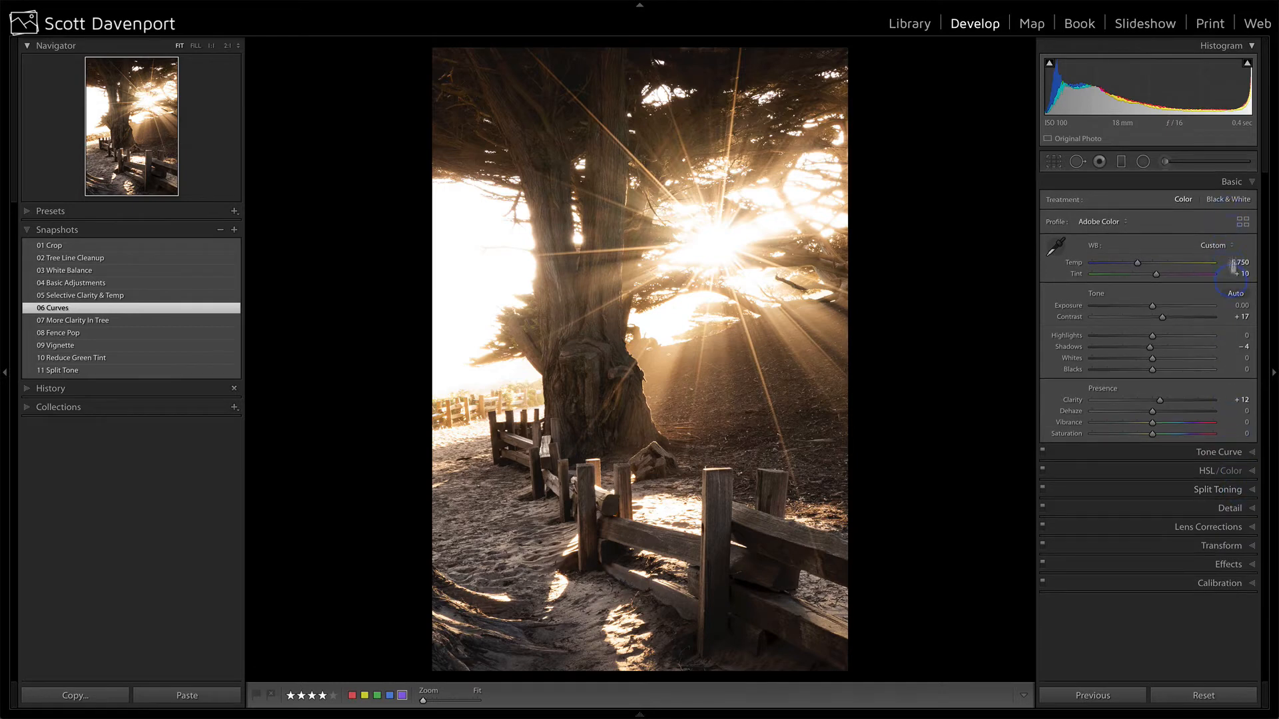
left_click(1231, 182)
left_click(1161, 203)
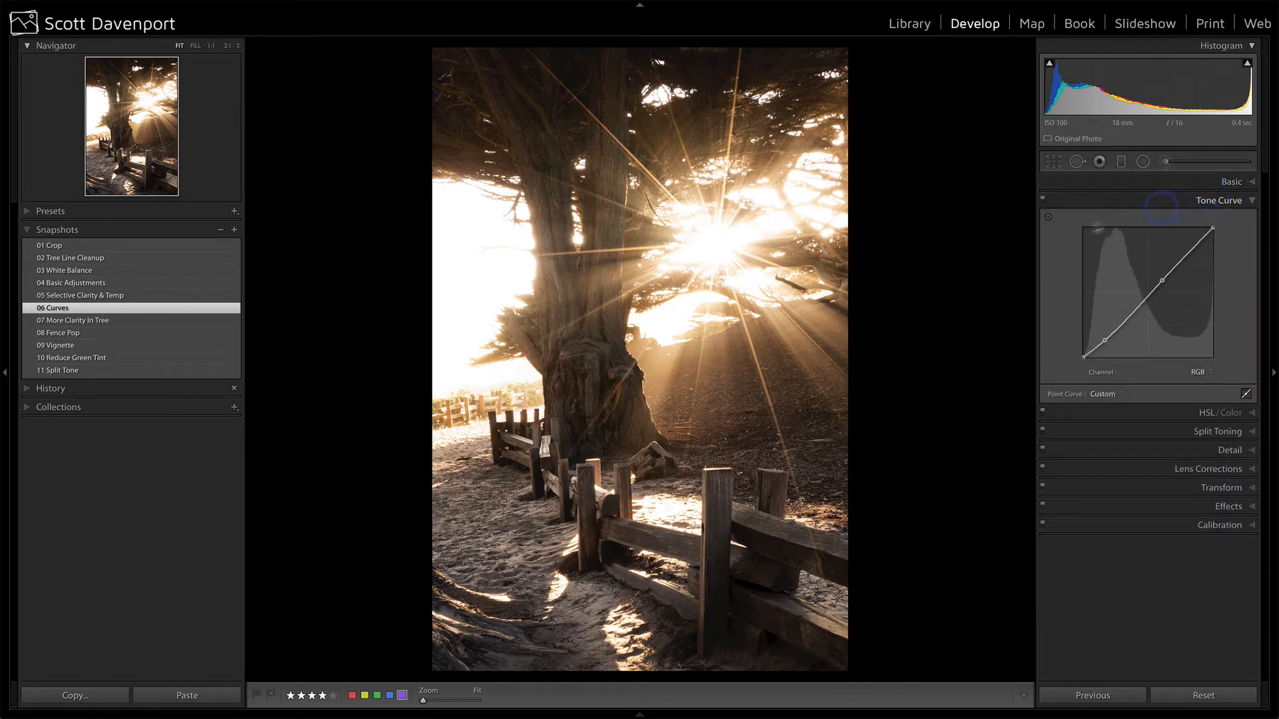
left_click(1083, 351)
left_click(1043, 200)
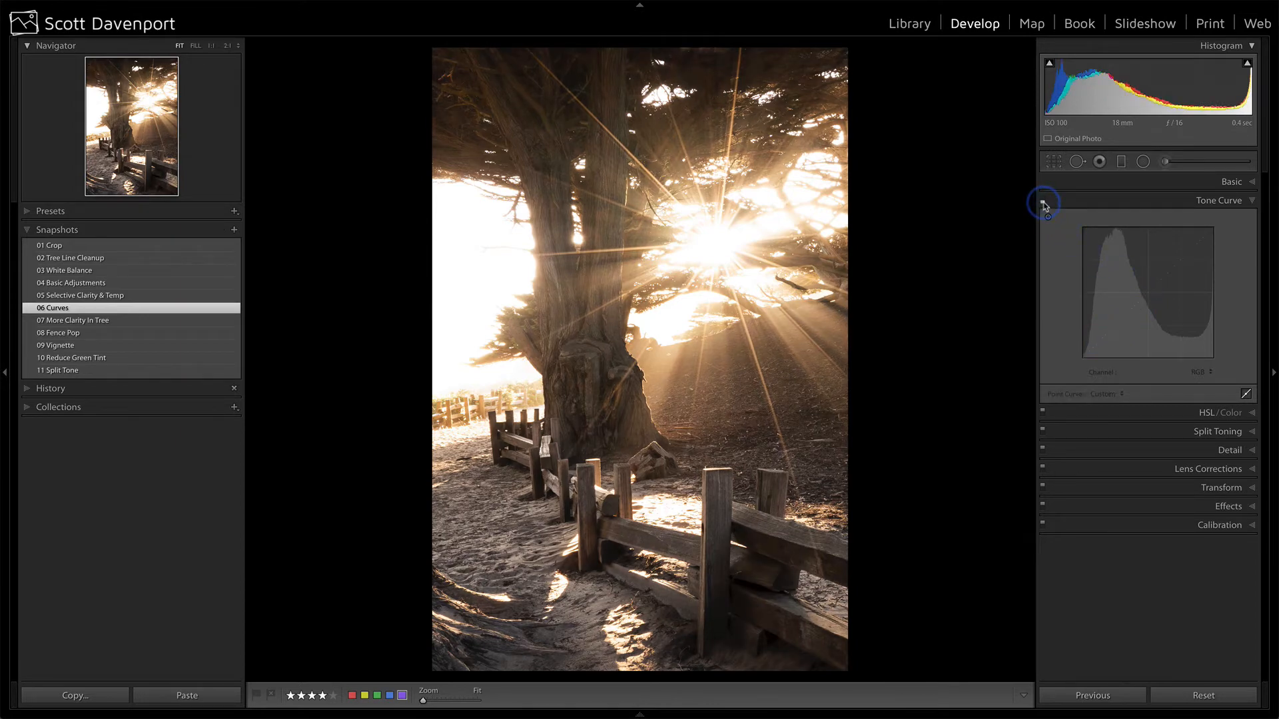
left_click(1043, 200)
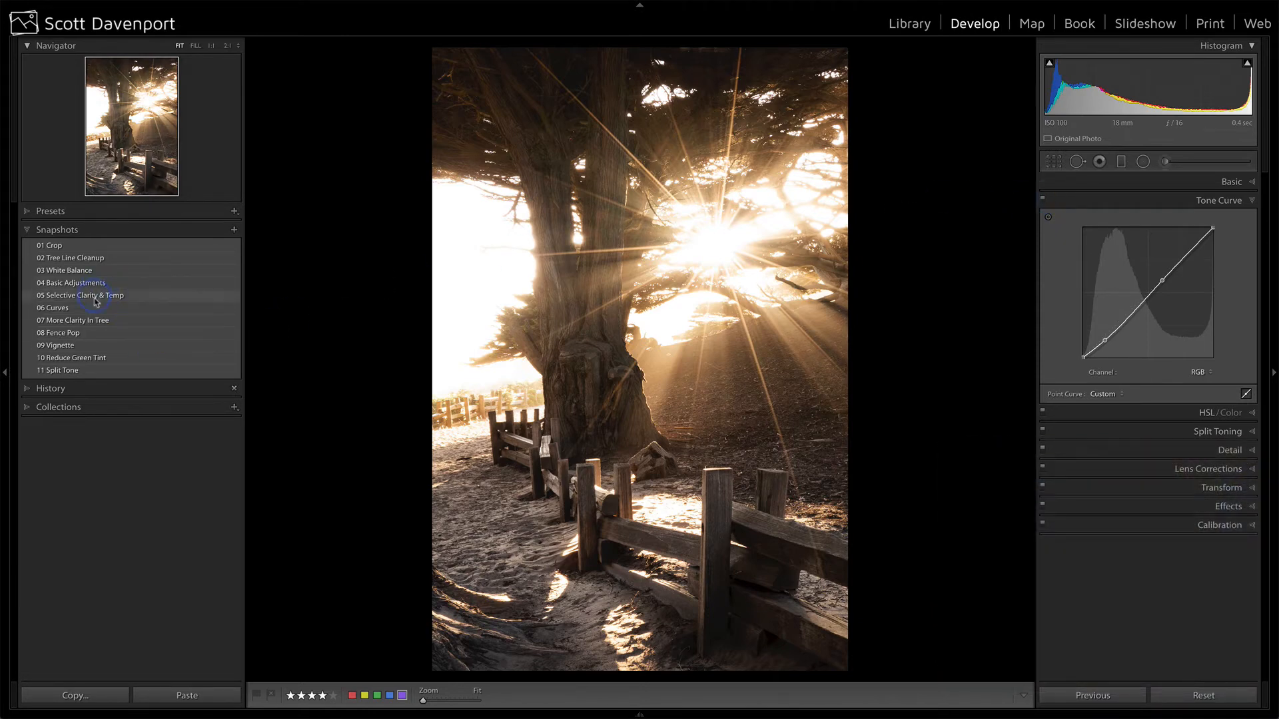
Step: Step through the 07 More Clarity In Tree and 08 Fence Pop snapshots
left_click(122, 323)
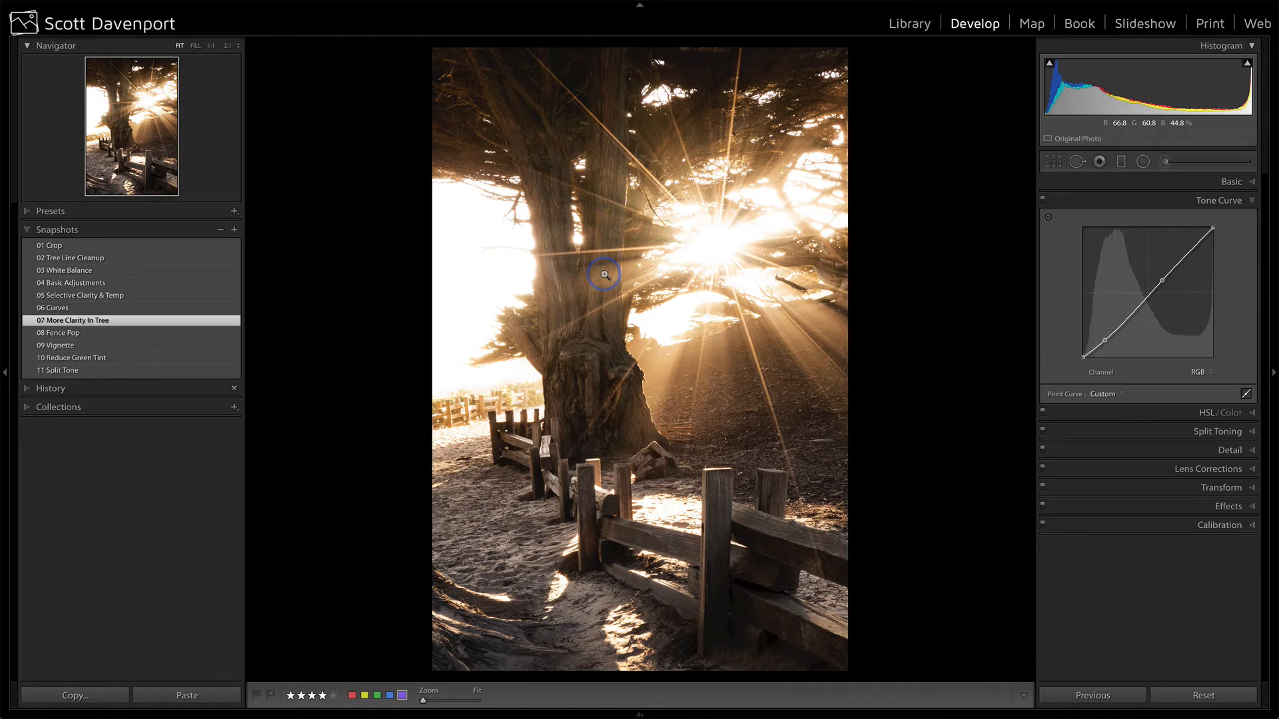
left_click(103, 336)
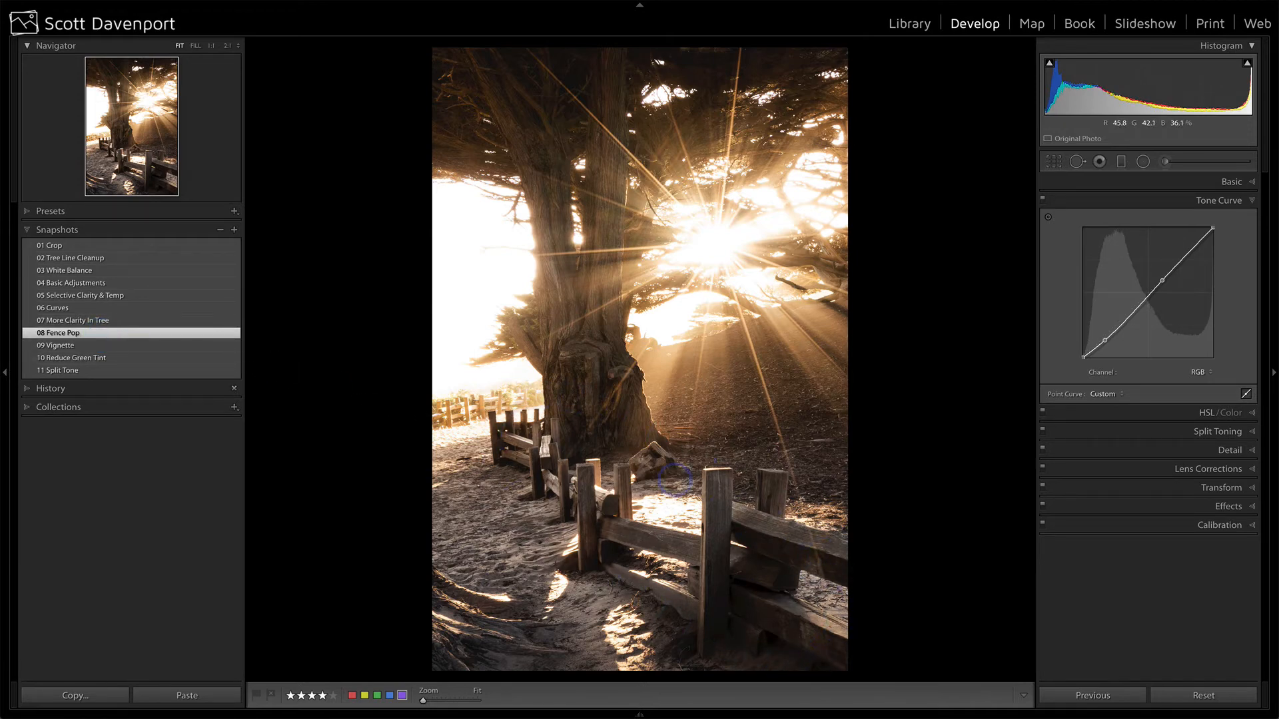
Step: Select the existing radial filter on the foreground fence and show its mask overlay
left_click(1143, 161)
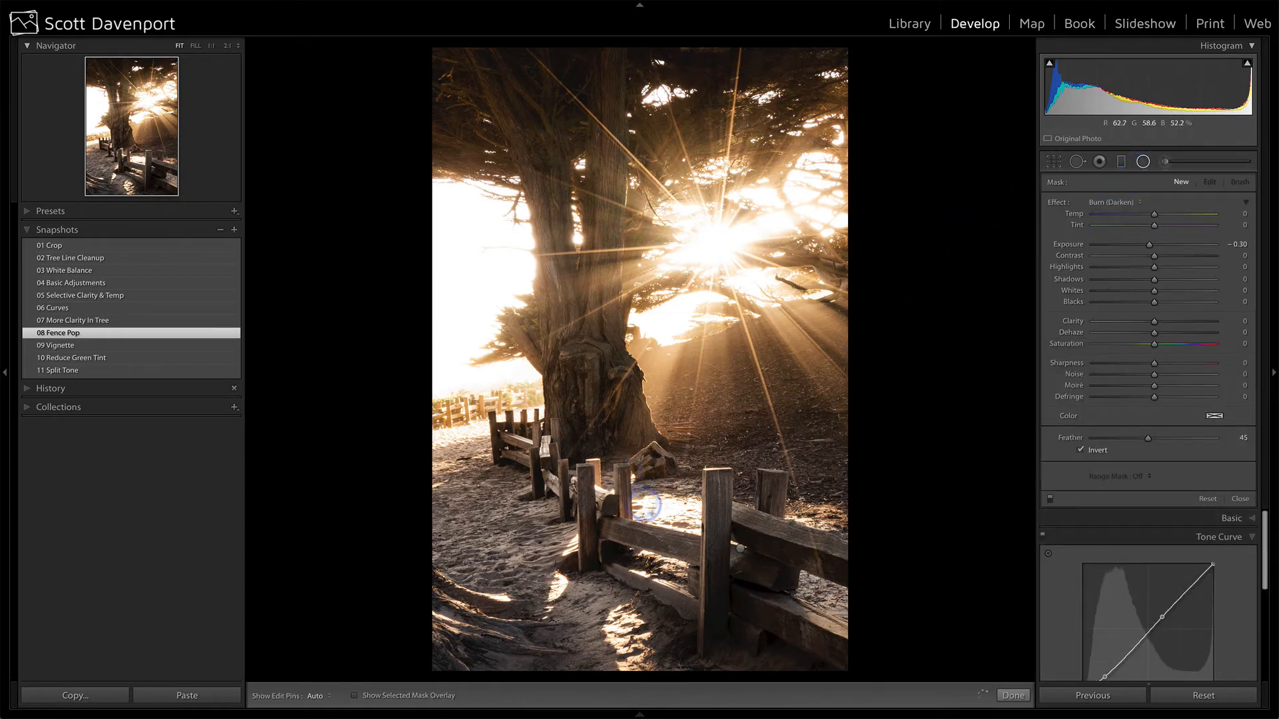
left_click(740, 548)
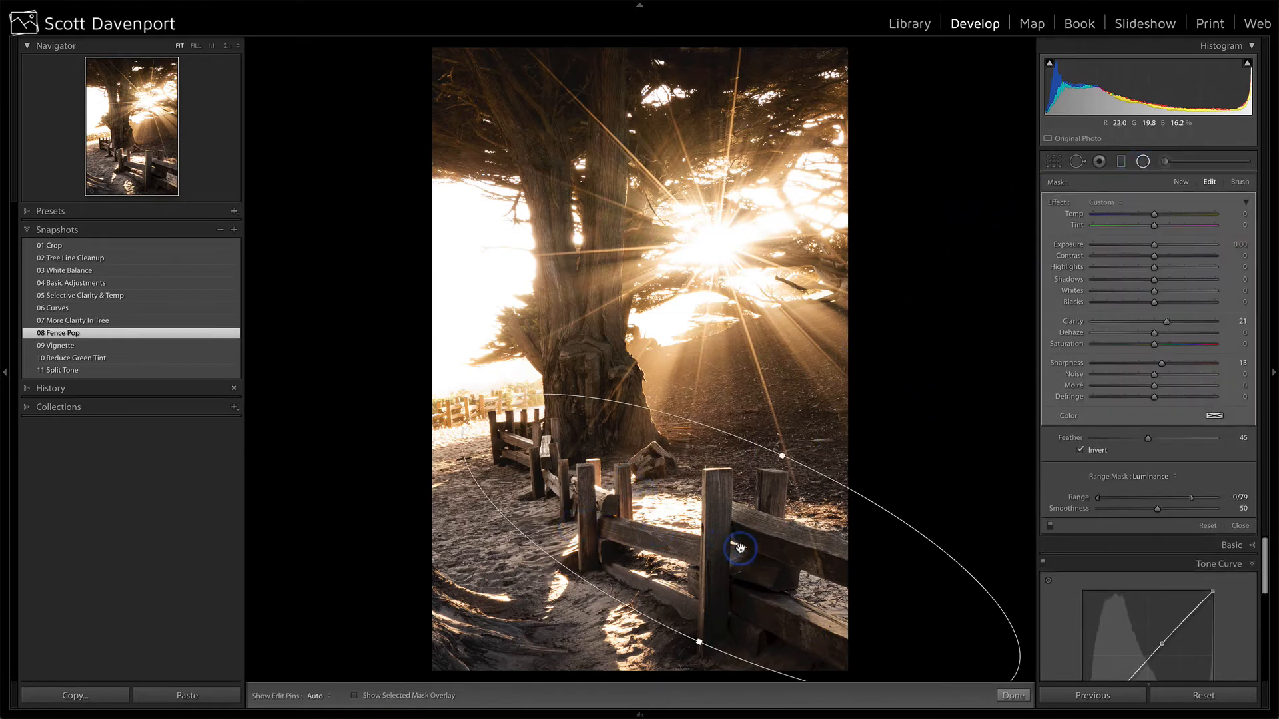
mouse_move(740, 548)
key("o")
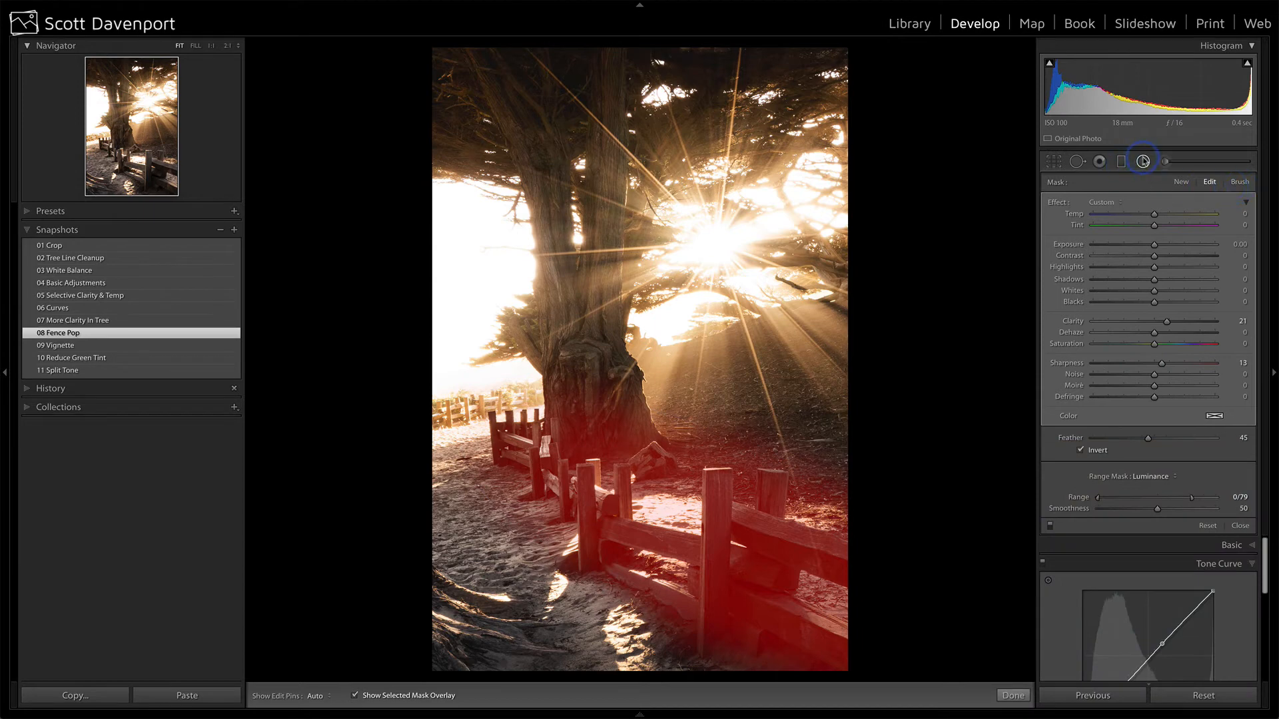
Step: Examine the brush and erase settings for refining the fence's radial mask, and turn off the mask overlay
left_click(1240, 182)
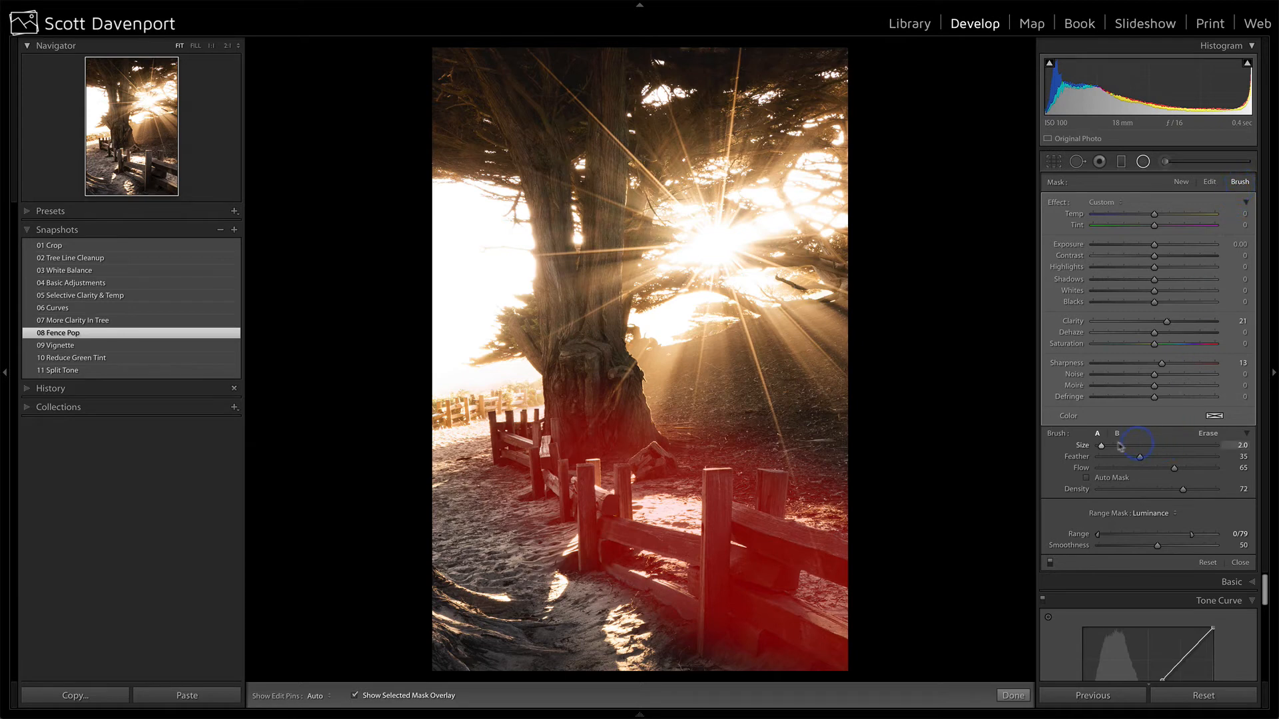
left_click(1117, 433)
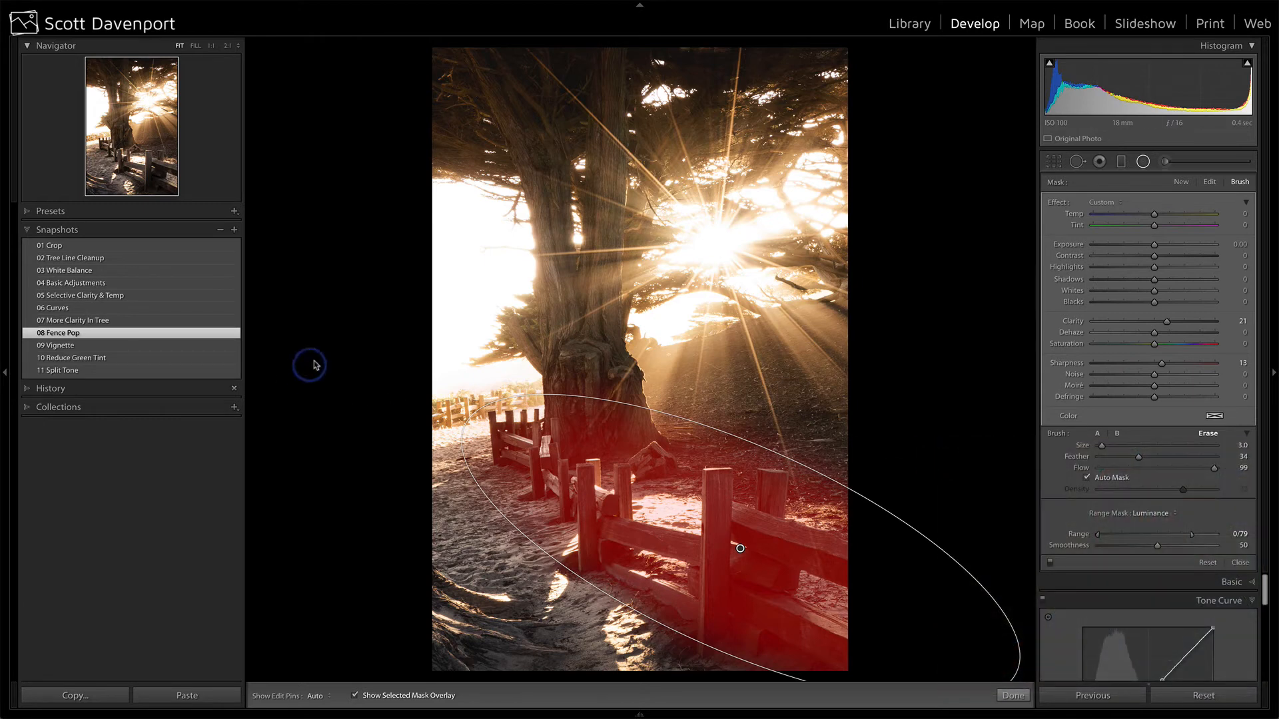
key("o")
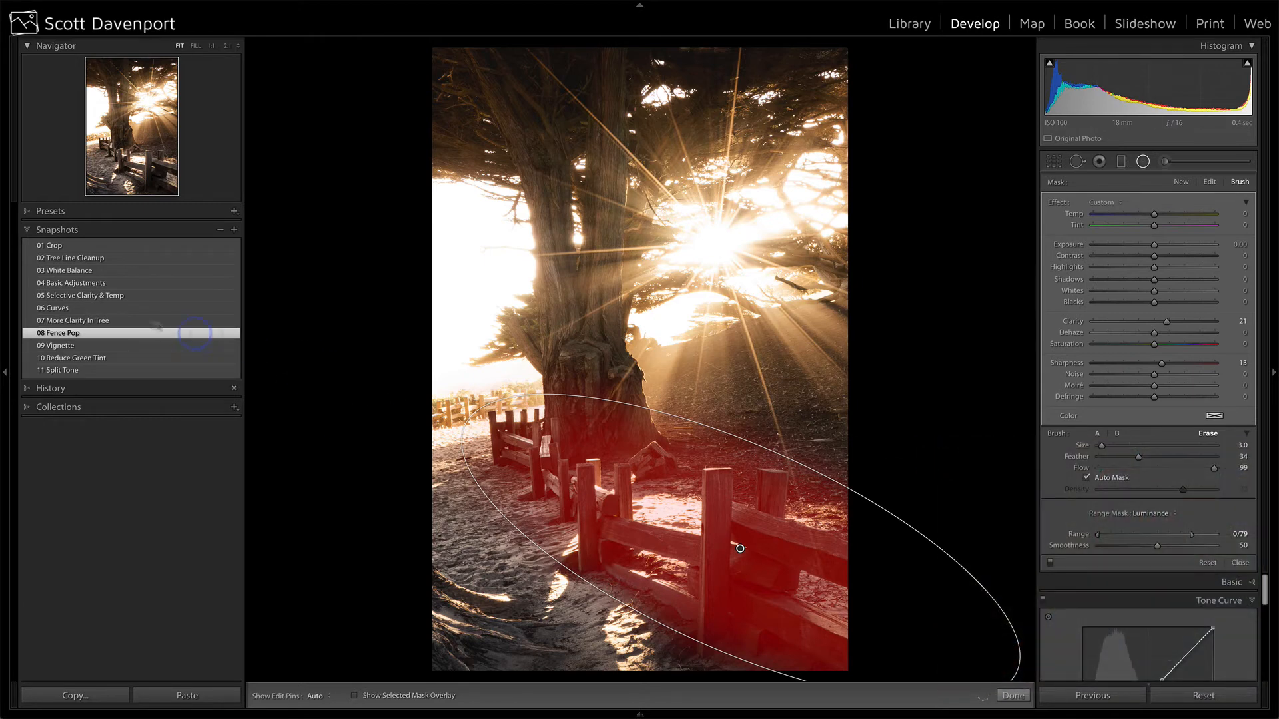
Step: Load the 09 Vignette snapshot, close the radial filter, and review its post-crop vignette with the effects switched off and on
left_click(75, 346)
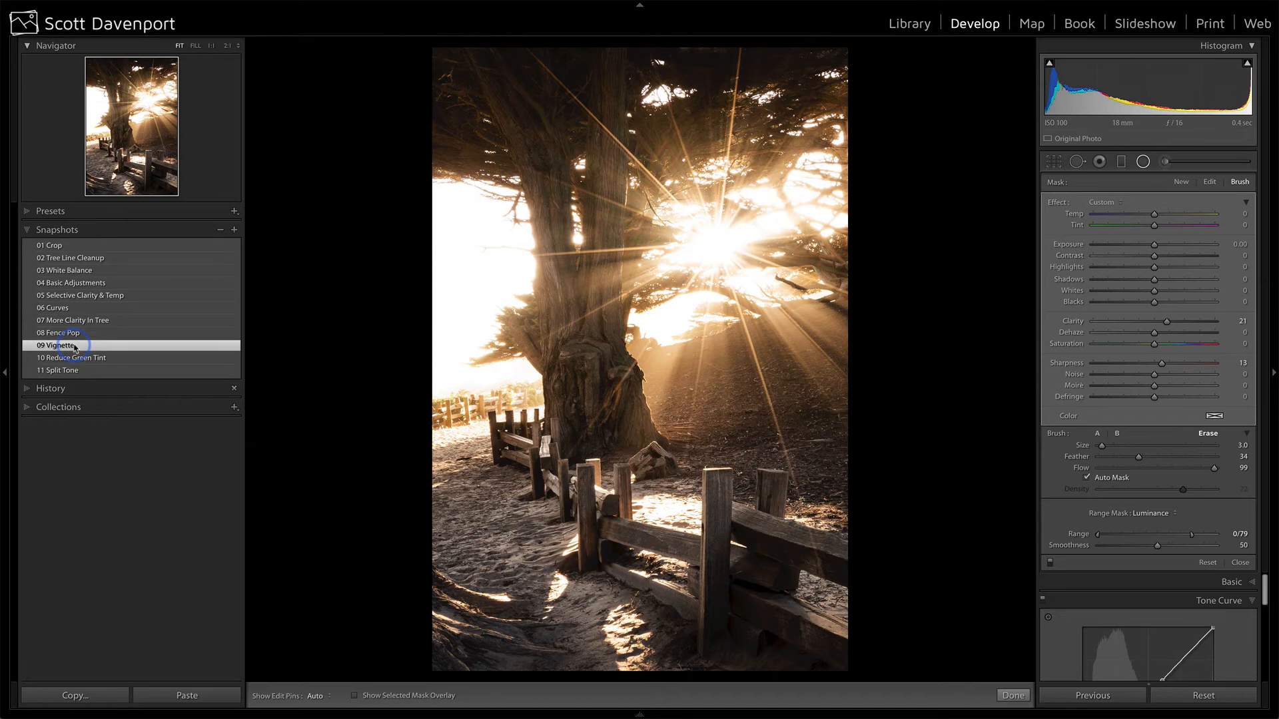
left_click(1240, 564)
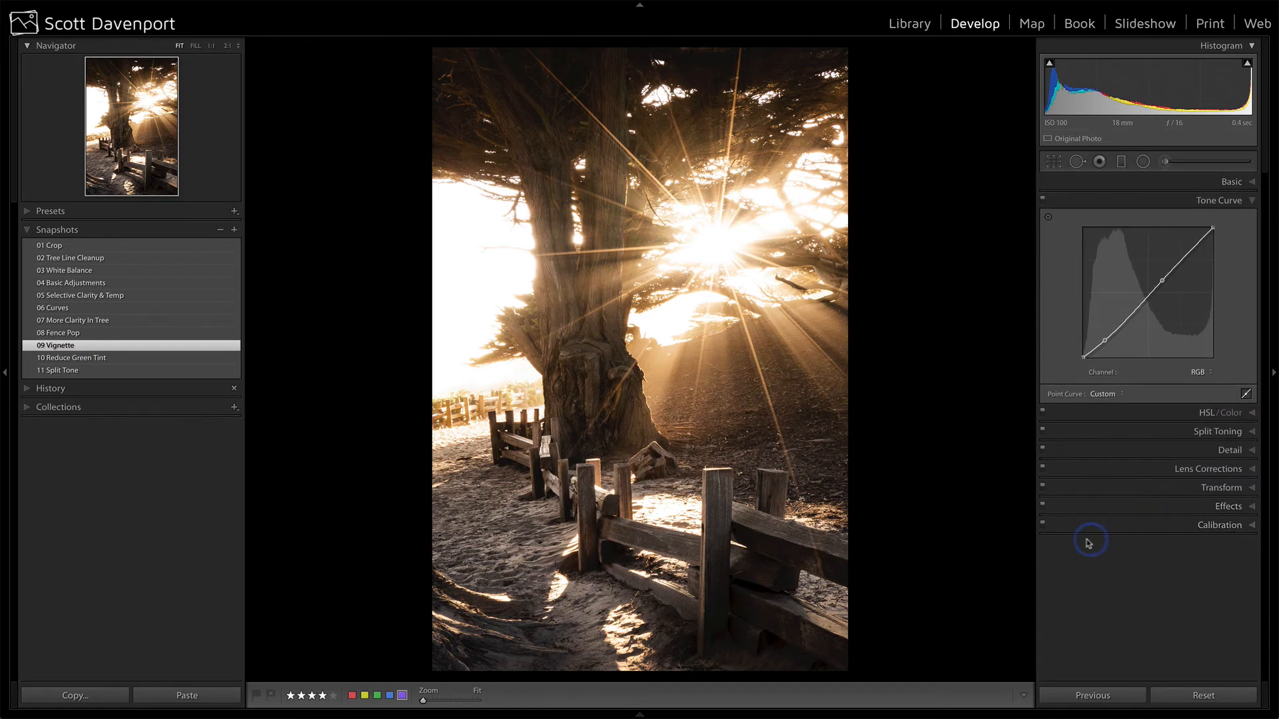
left_click(1043, 508)
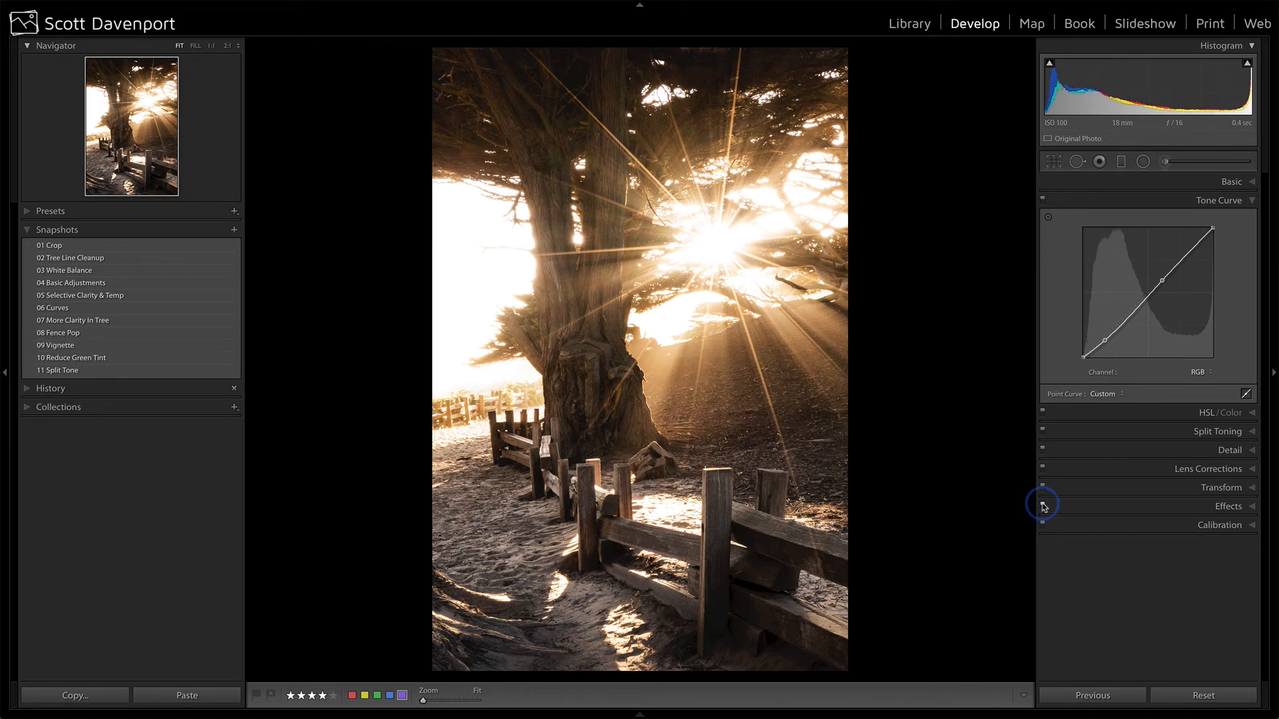
left_click(1043, 508)
left_click(1255, 510)
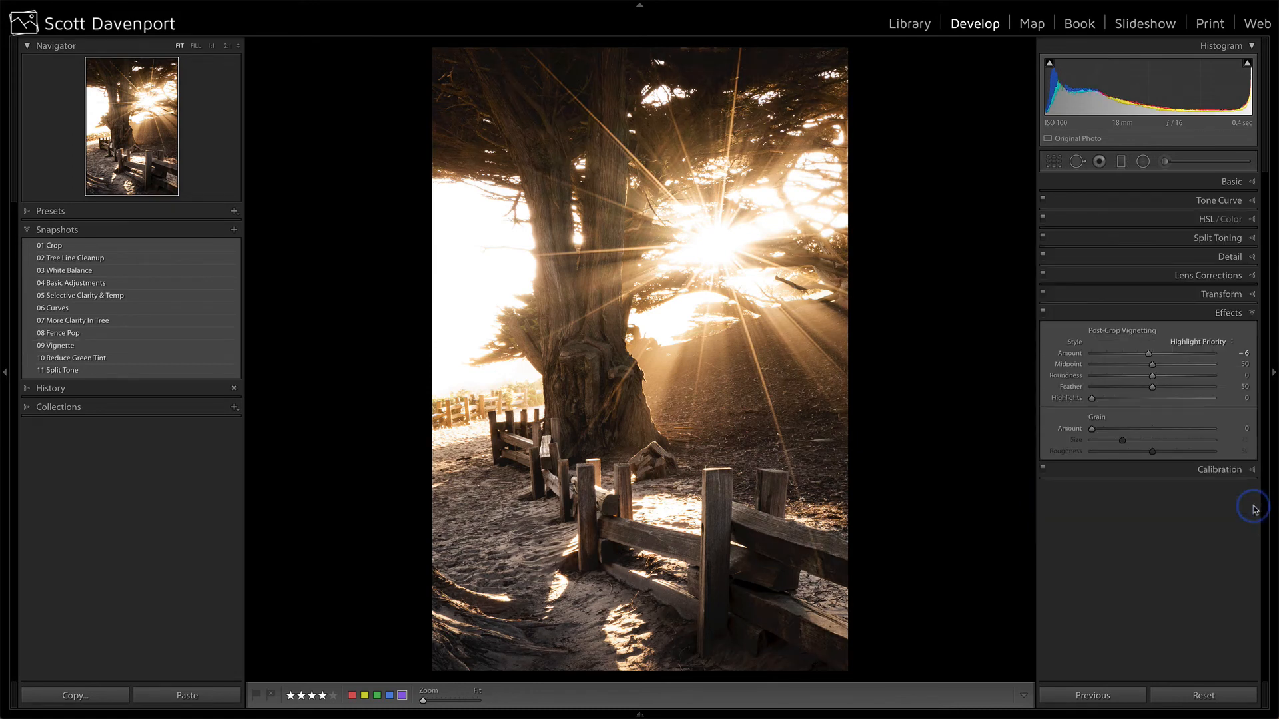
left_click(1150, 360)
Step: Compare the 10 Reduce Green Tint snapshot against 09 Vignette, ending on 10 Reduce Green Tint
left_click(111, 361)
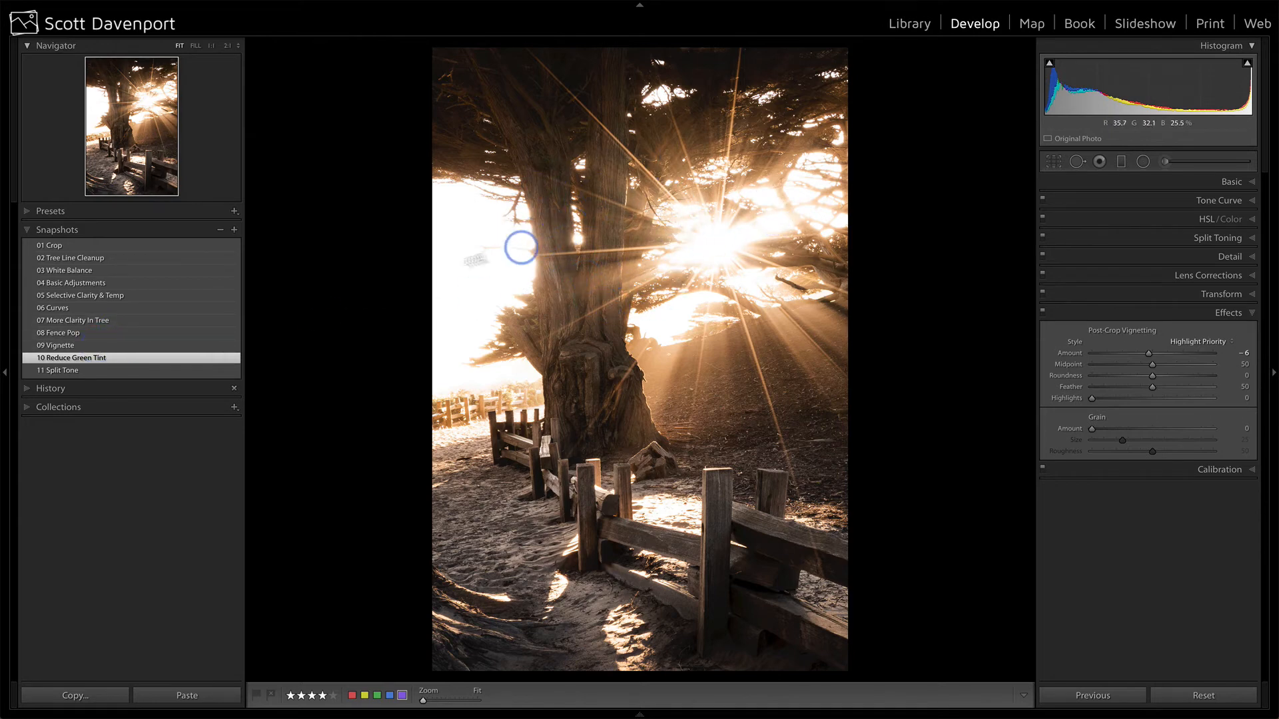
left_click(120, 347)
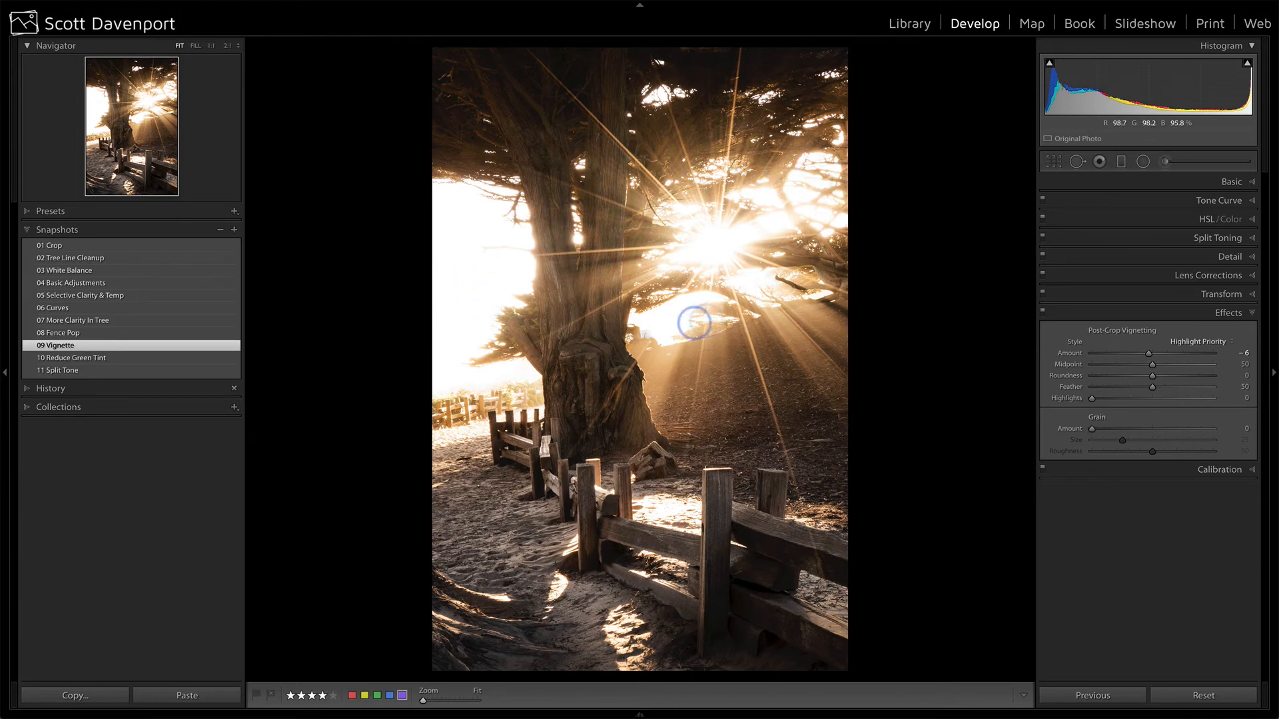
left_click(165, 360)
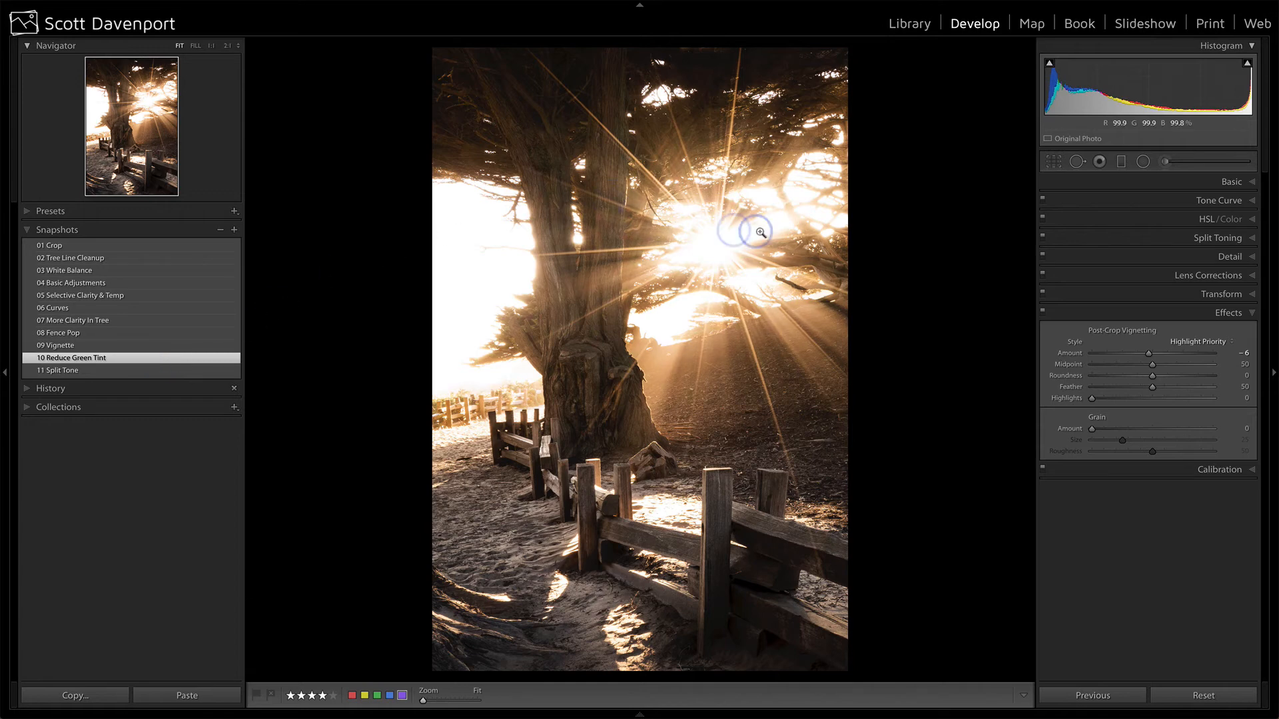
Step: Select the existing graduated filter across the ground to view its settings, and preview the 11 Split Tone snapshot
left_click(1121, 161)
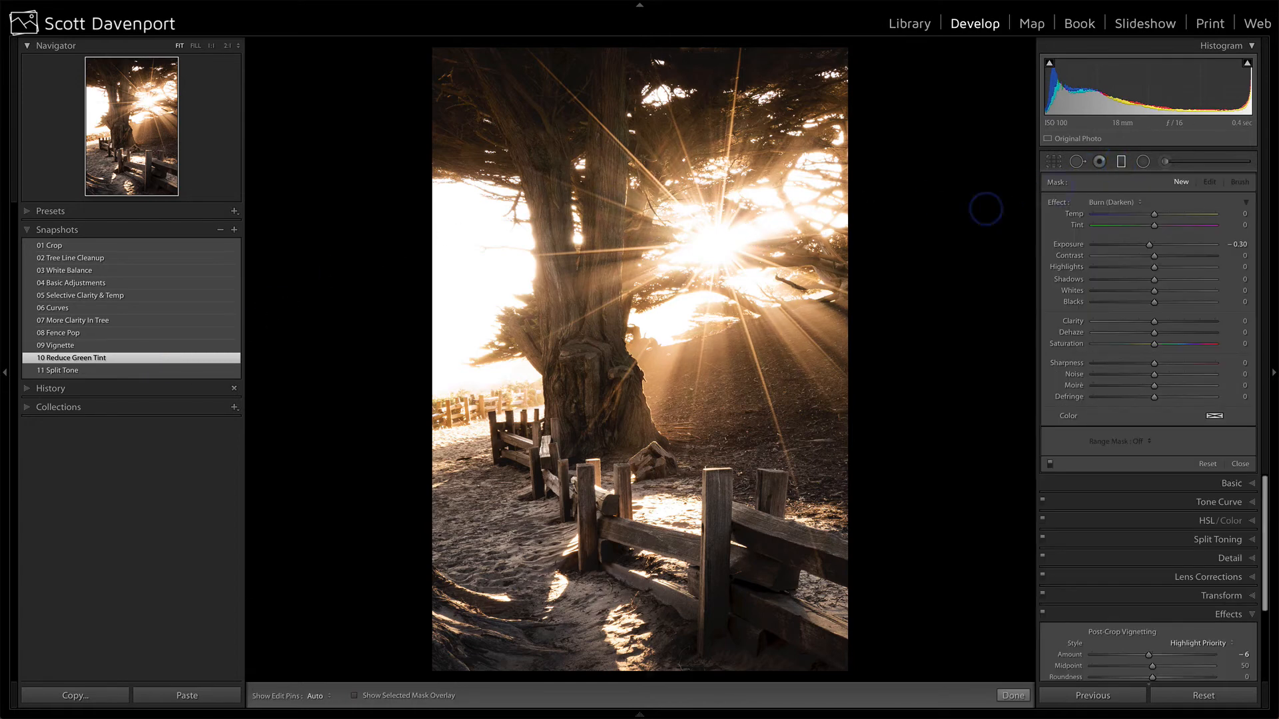
left_click(697, 442)
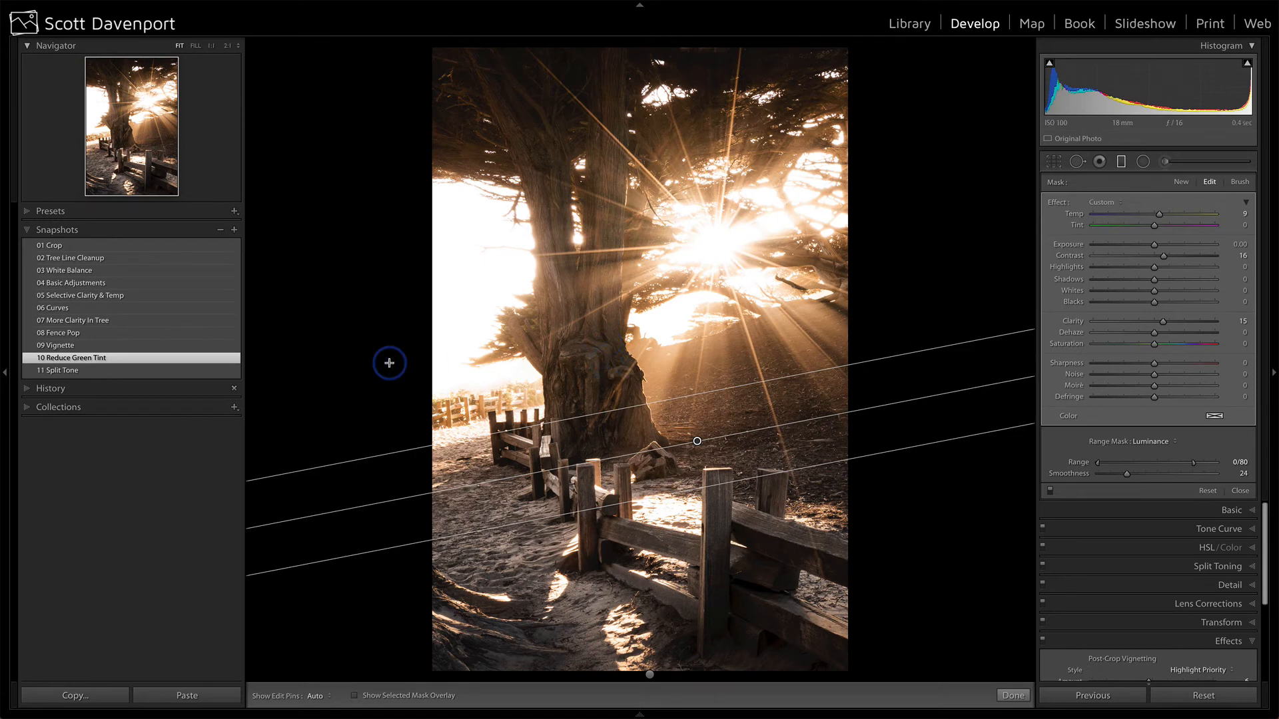
left_click(100, 371)
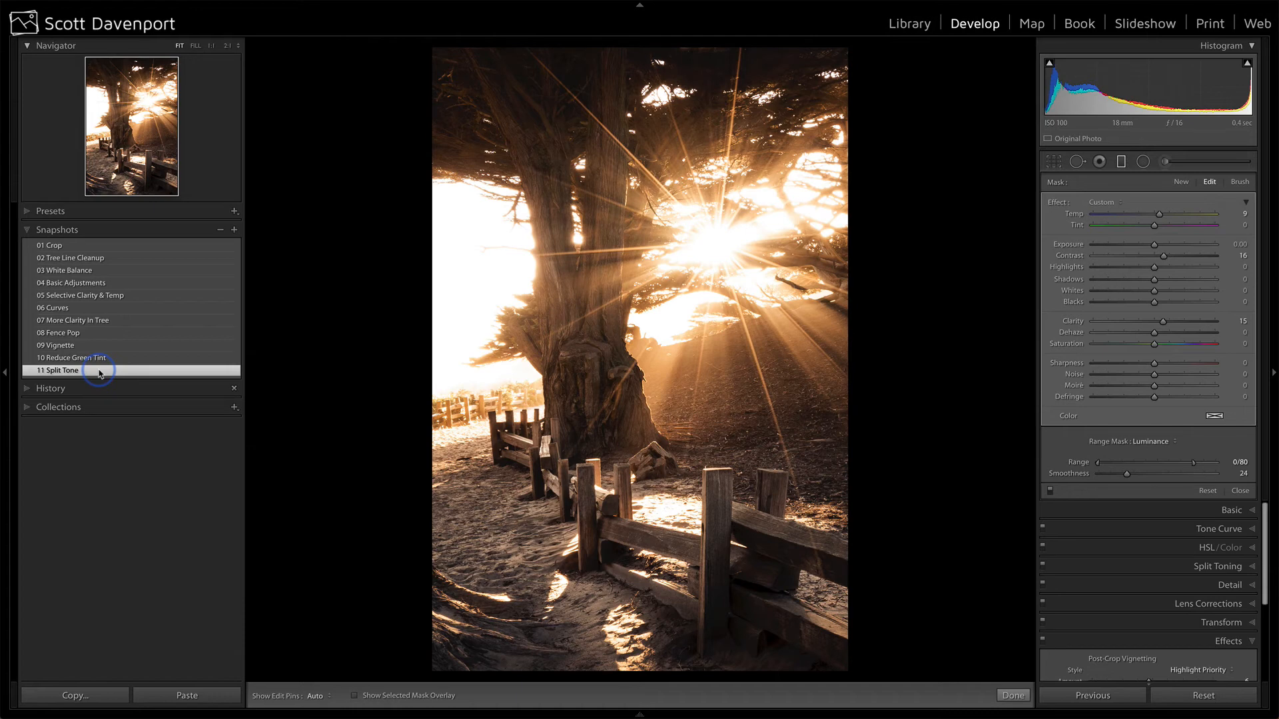
Step: Return to the 10 Reduce Green Tint snapshot and show its HSL adjustments with the graduated filter closed
left_click(92, 363)
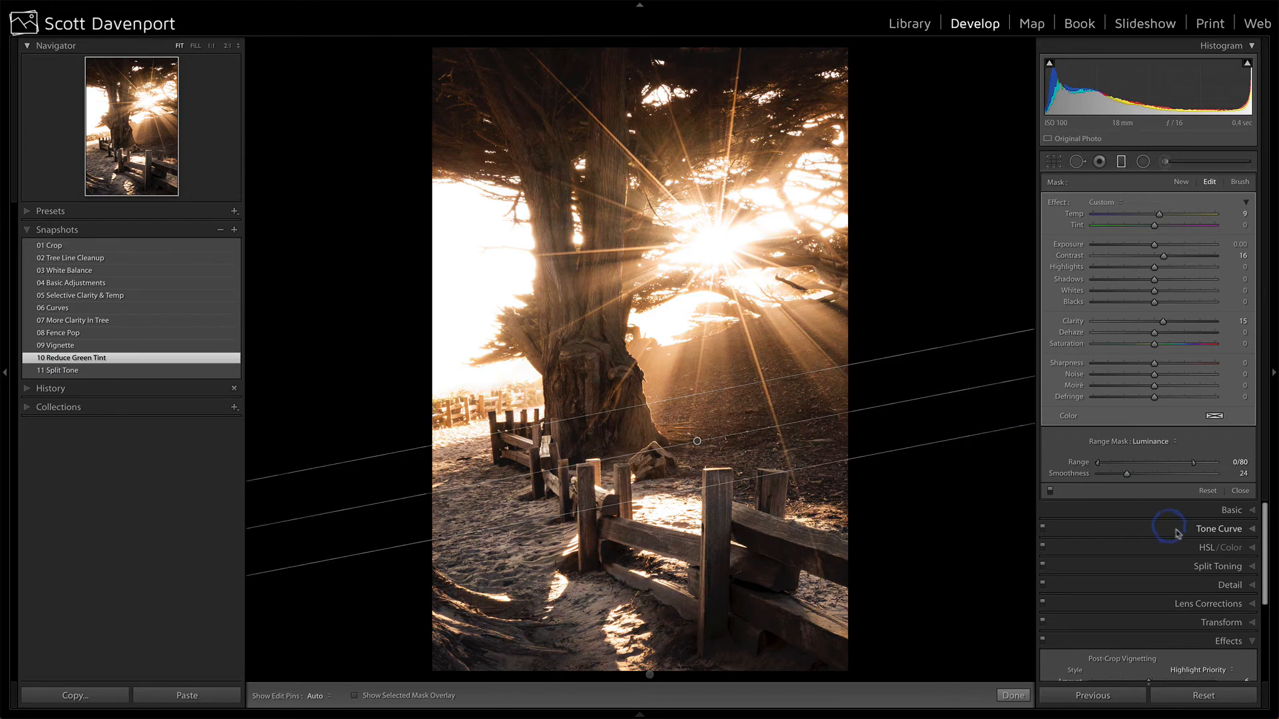
left_click(1205, 549)
scroll(1205, 548, "down", 5)
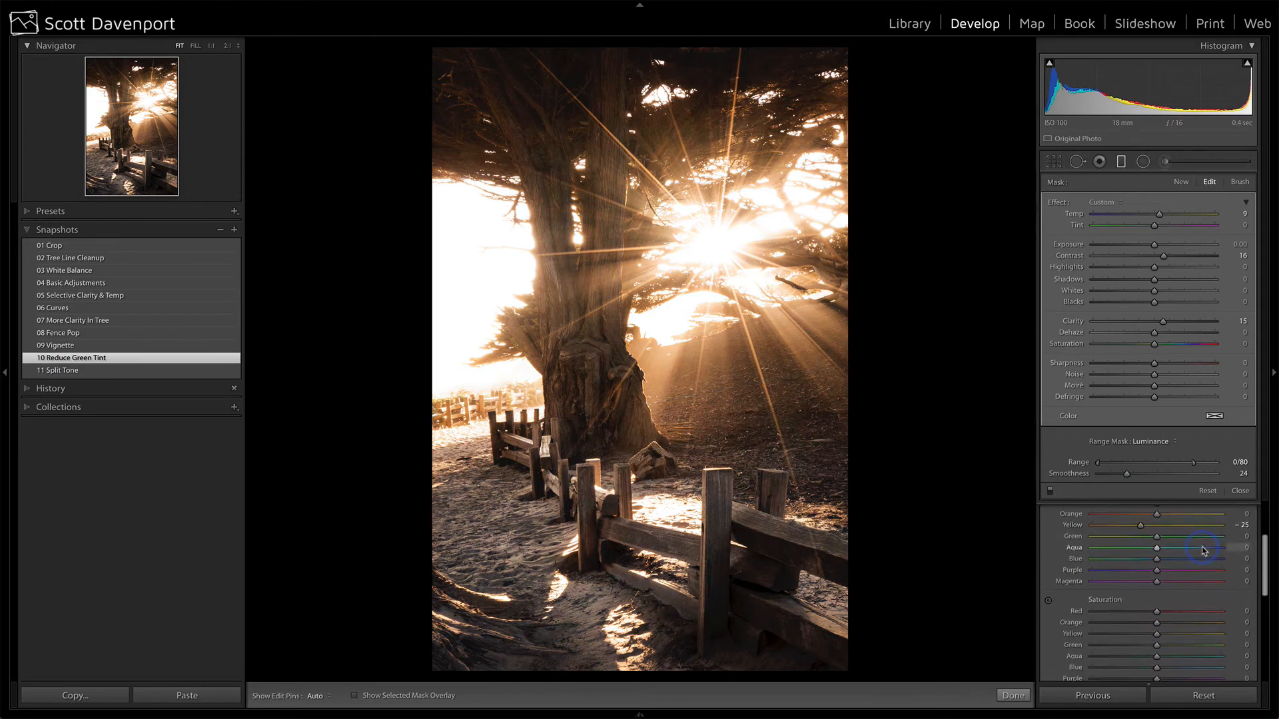
left_click(1240, 491)
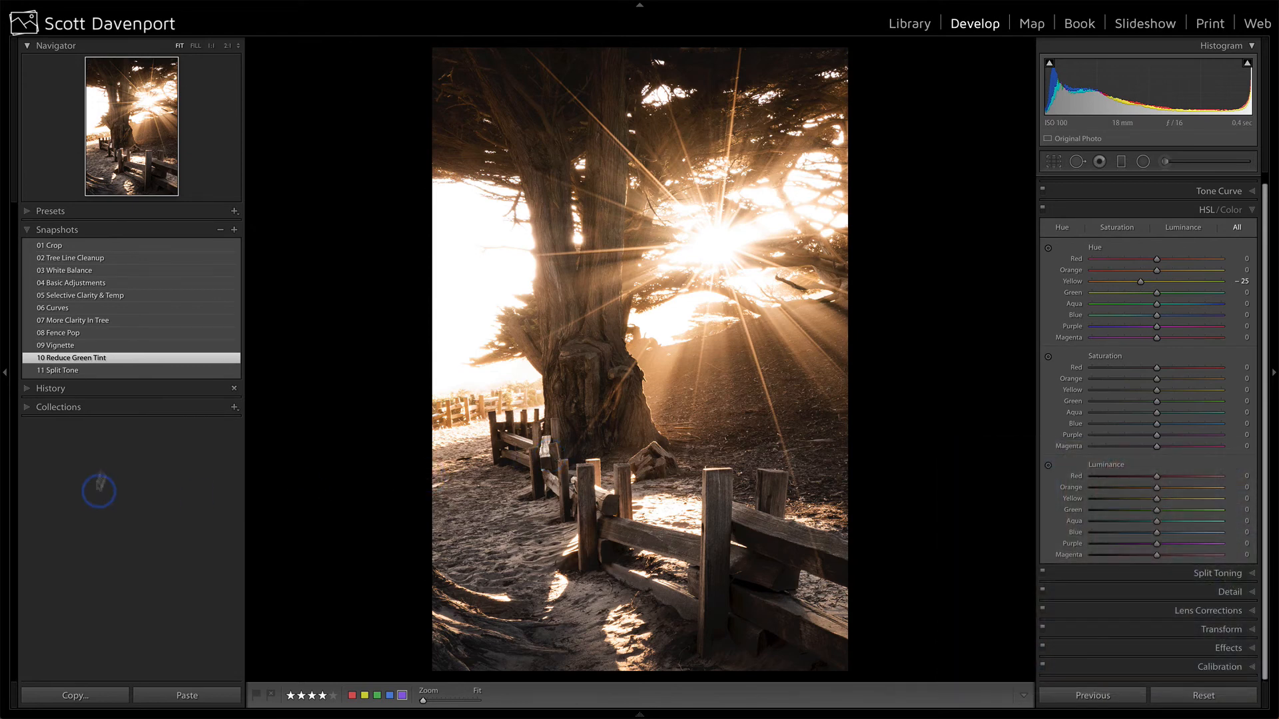
Step: Load the 11 Split Tone snapshot and show its split toning settings for highlights and shadows
left_click(93, 371)
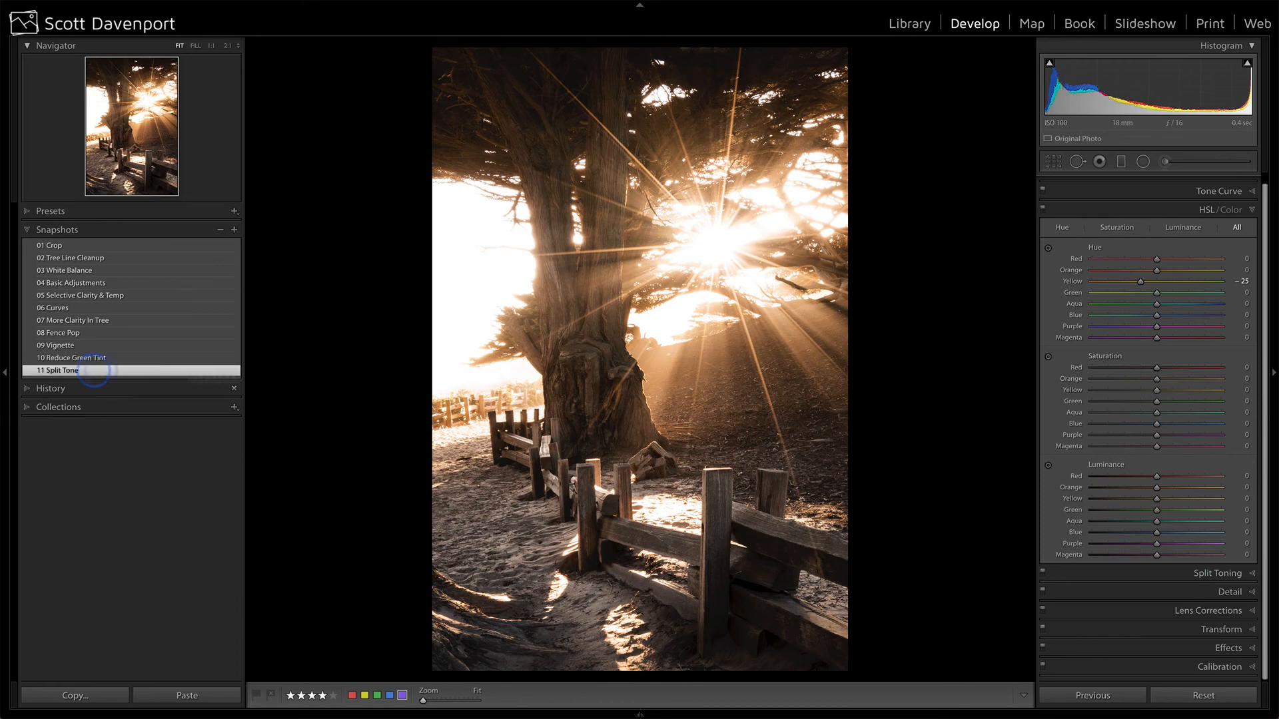
left_click(901, 323)
left_click(1199, 574)
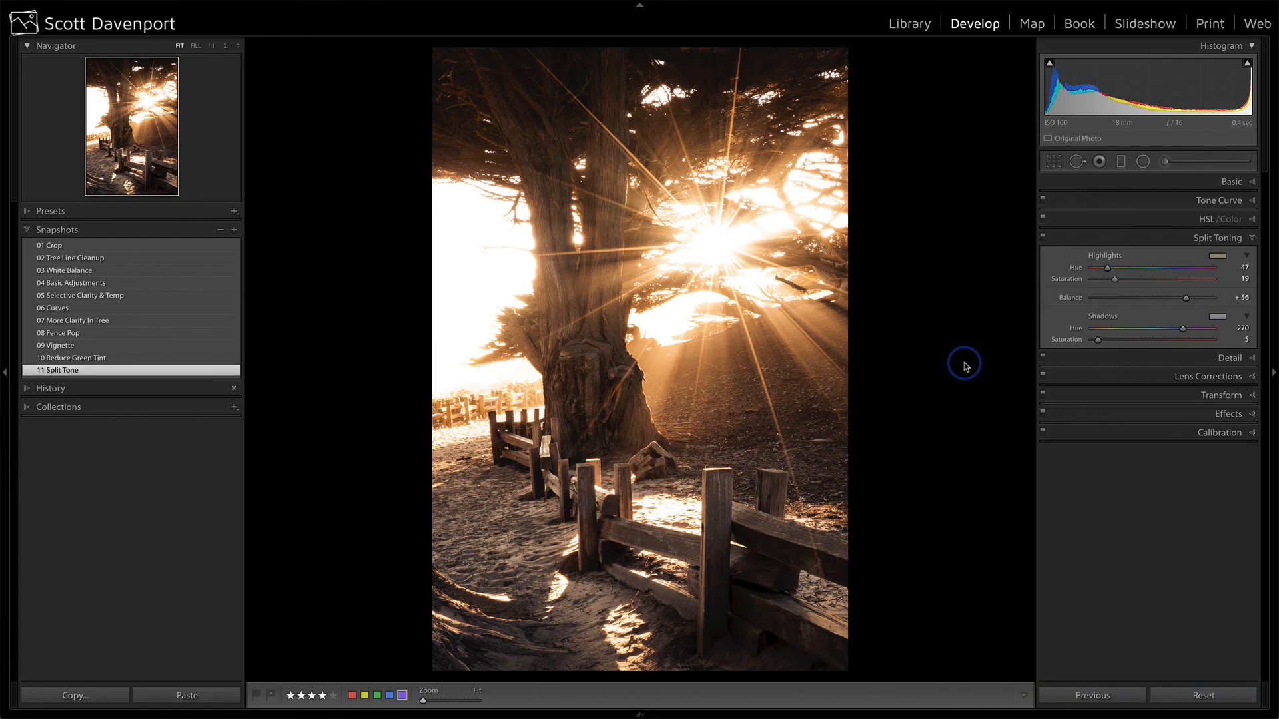
Step: Compare the finished photo with its unedited before version, ending on the edited view
key("backslash")
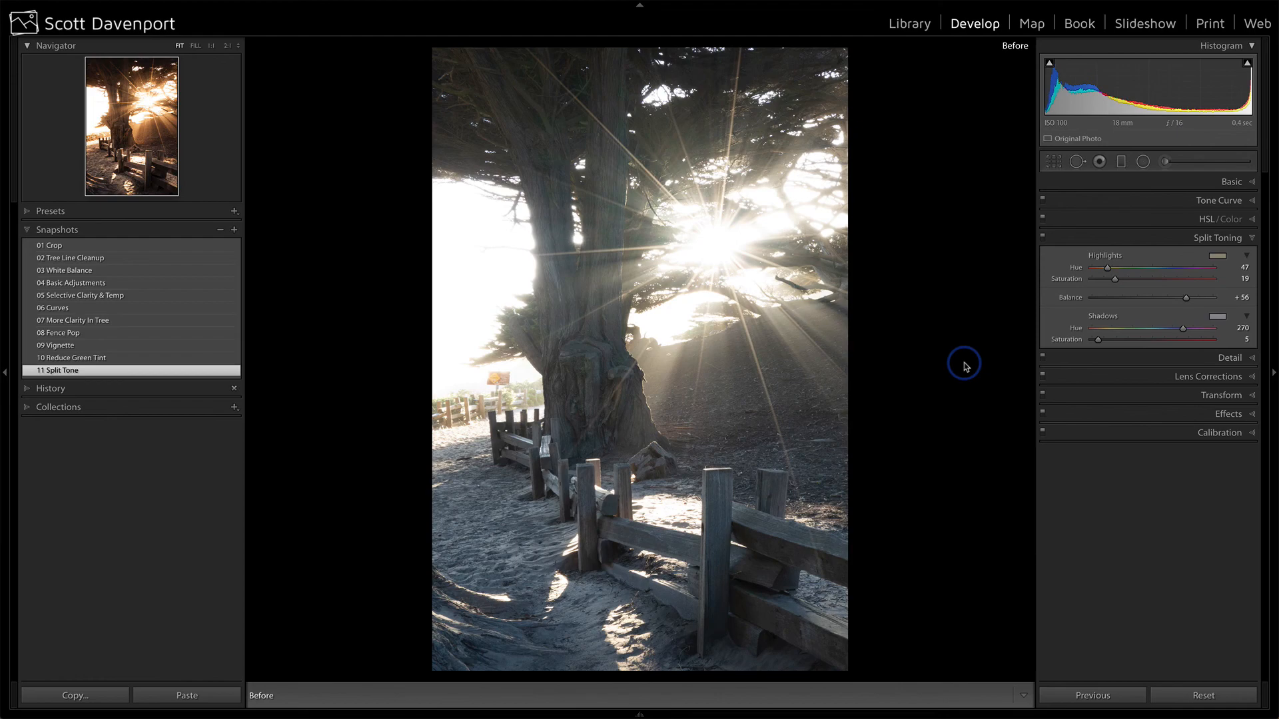
key("backslash")
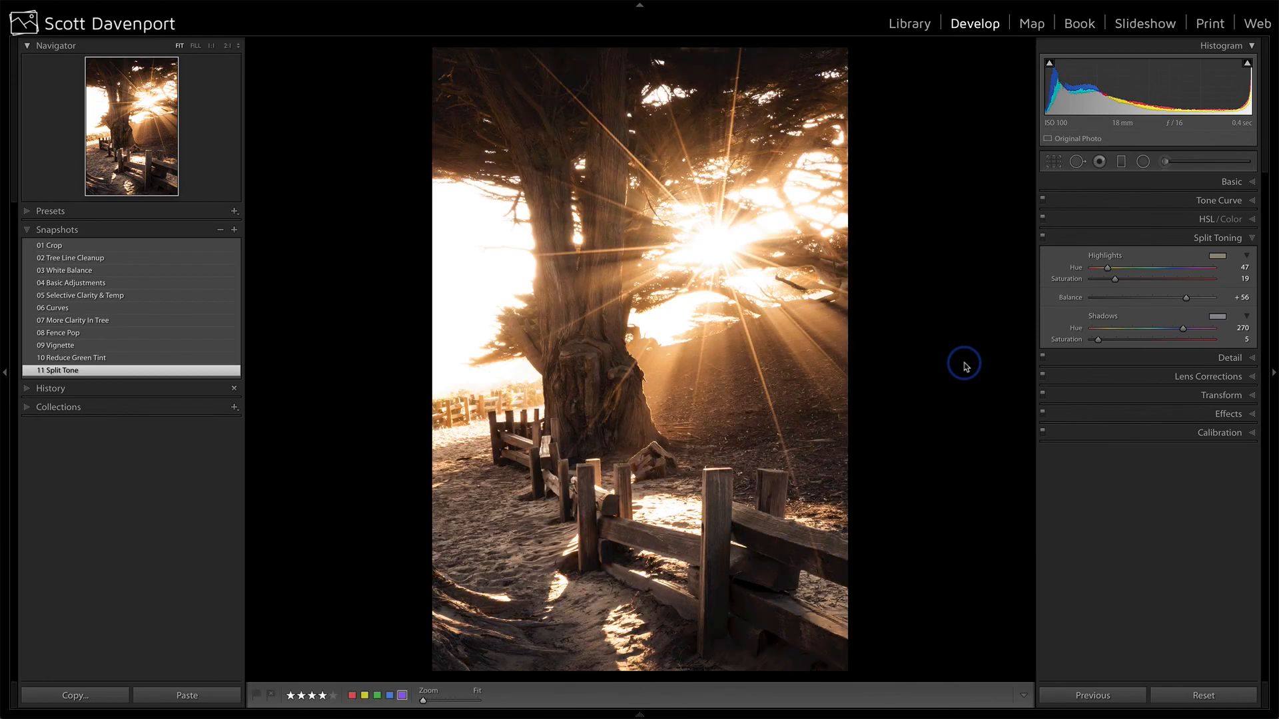